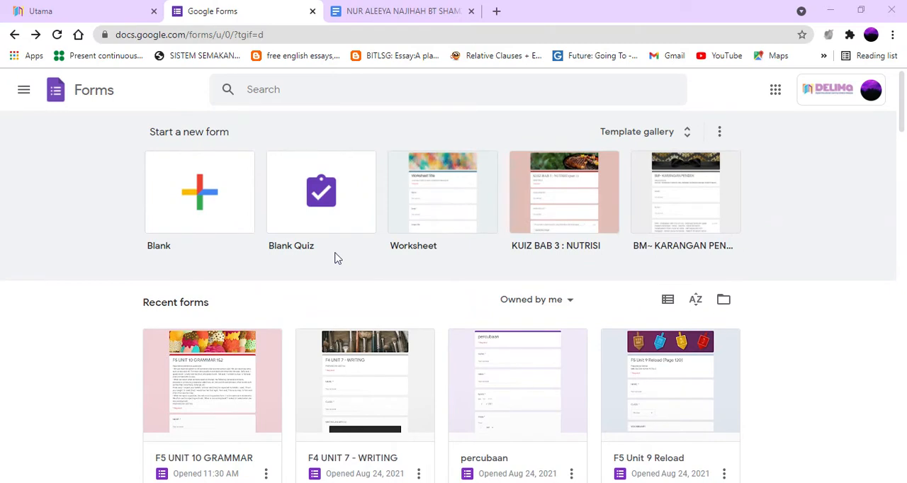
# Step: Create a blank quiz and set its header to the guitar photo from the Work and School themes
pyautogui.click(335, 214)
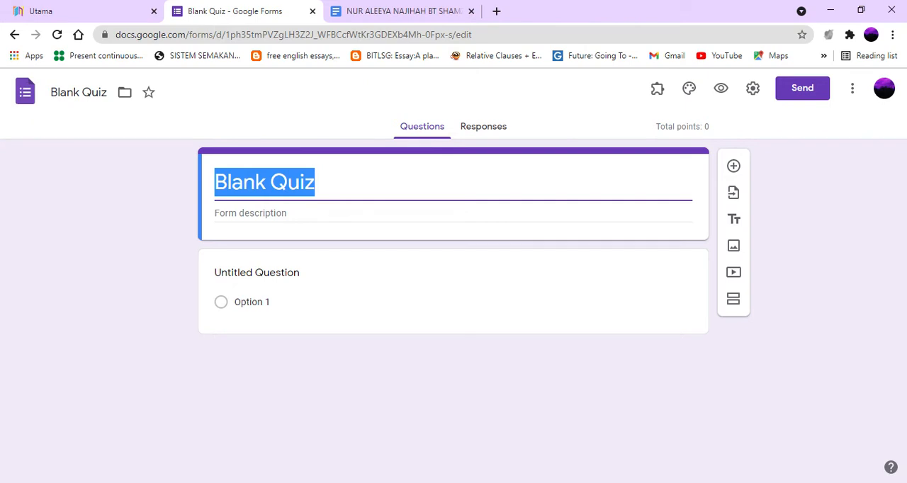
pyautogui.click(688, 89)
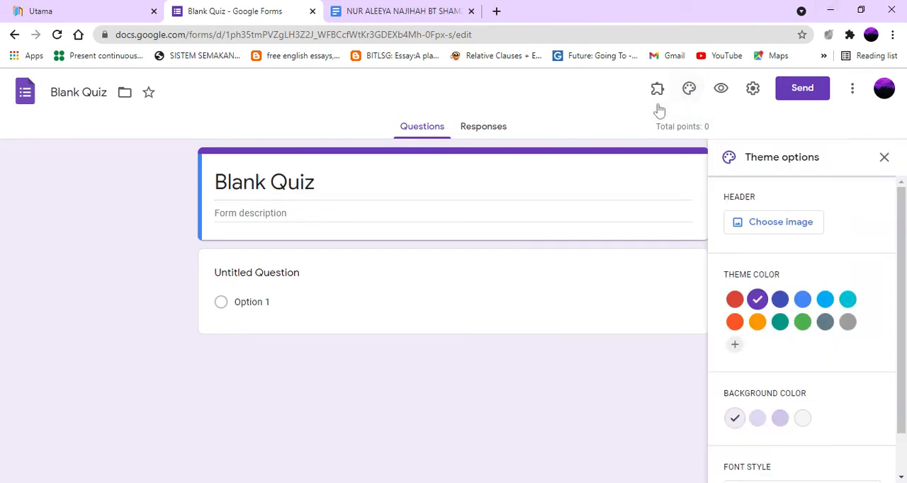
pyautogui.click(781, 224)
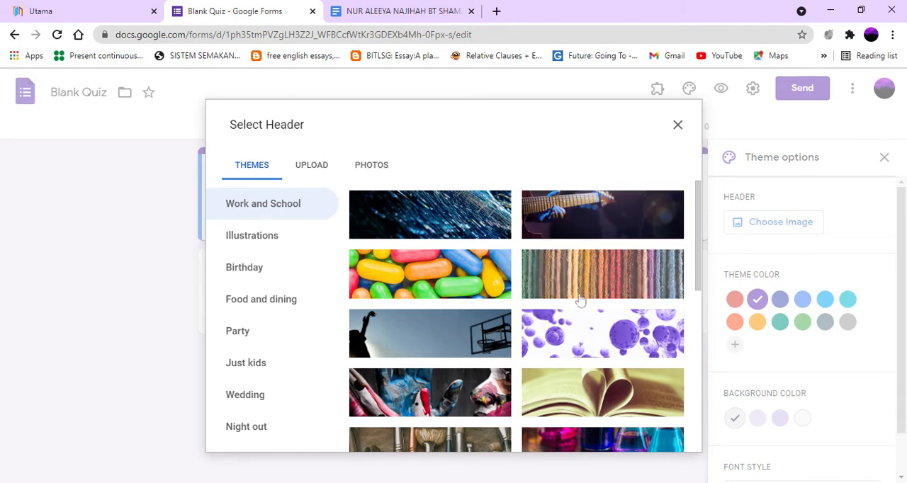
pyautogui.click(591, 228)
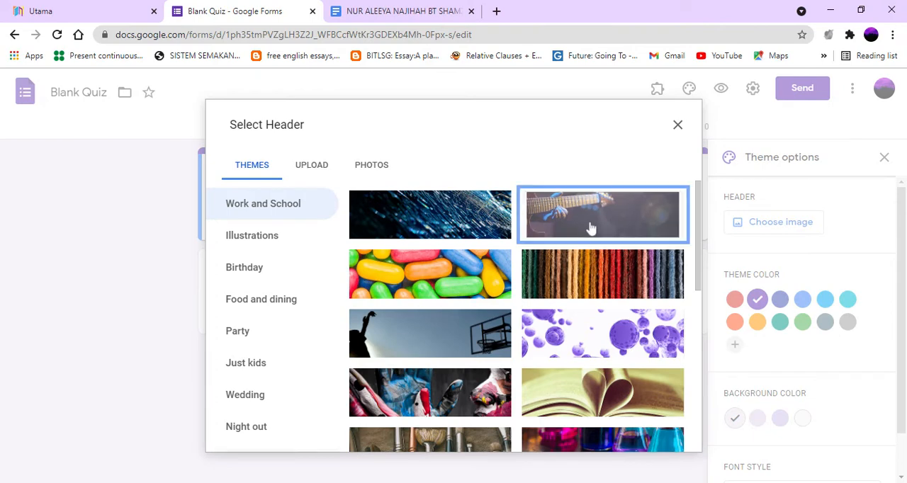
pyautogui.click(668, 435)
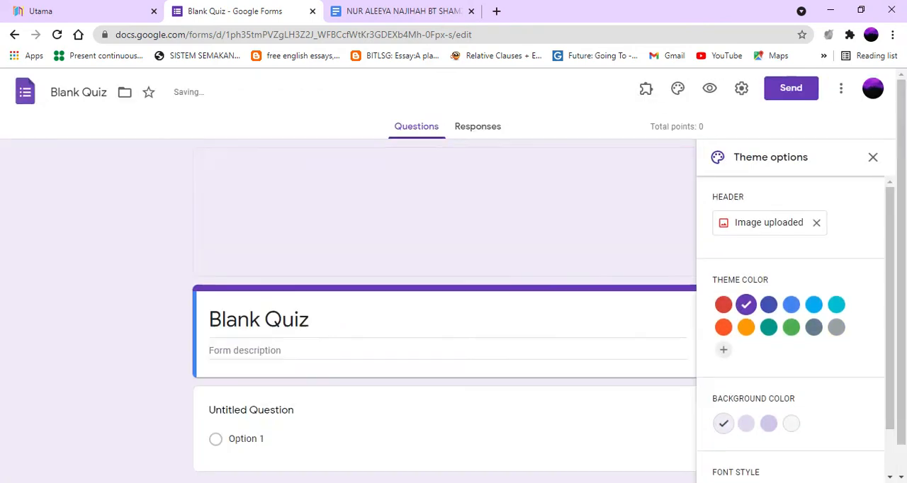
# Step: Title the quiz F4 TEST
pyautogui.click(405, 309)
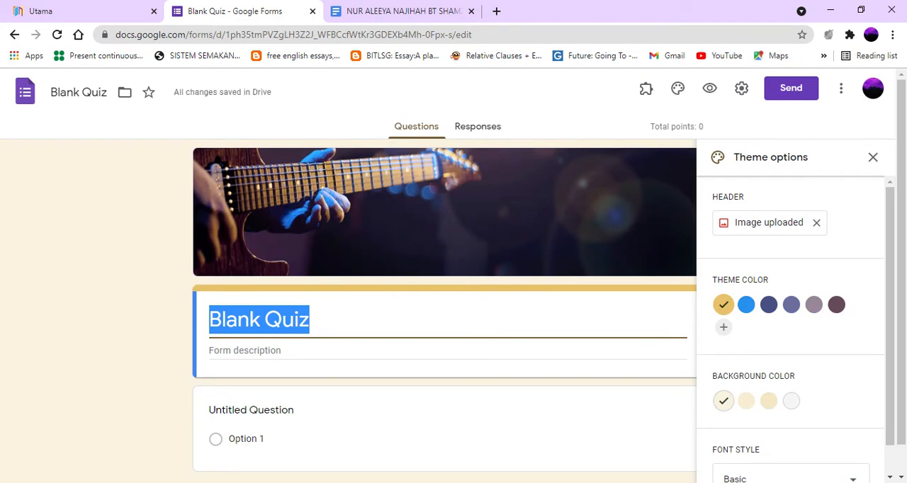
pyautogui.write('F4')
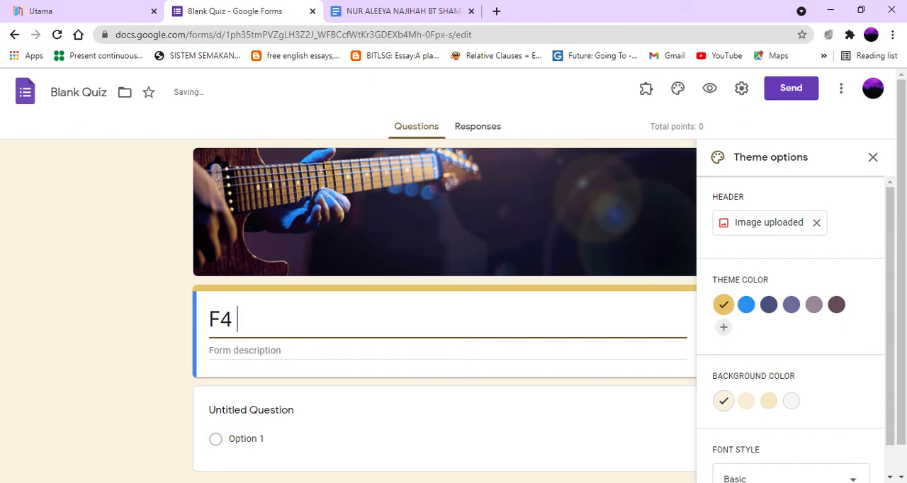
pyautogui.write(' TEST')
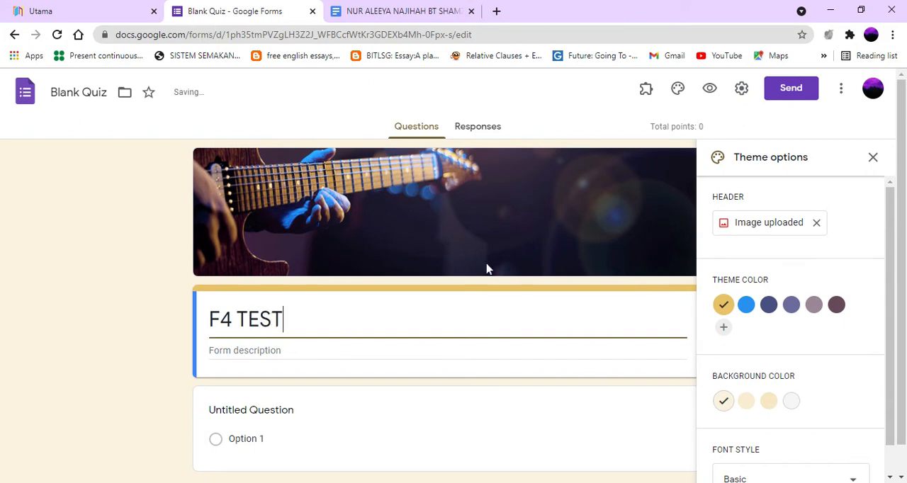
# Step: Turn the untitled question into a required short-answer question reading "NAME:" and close the theme options
pyautogui.click(358, 421)
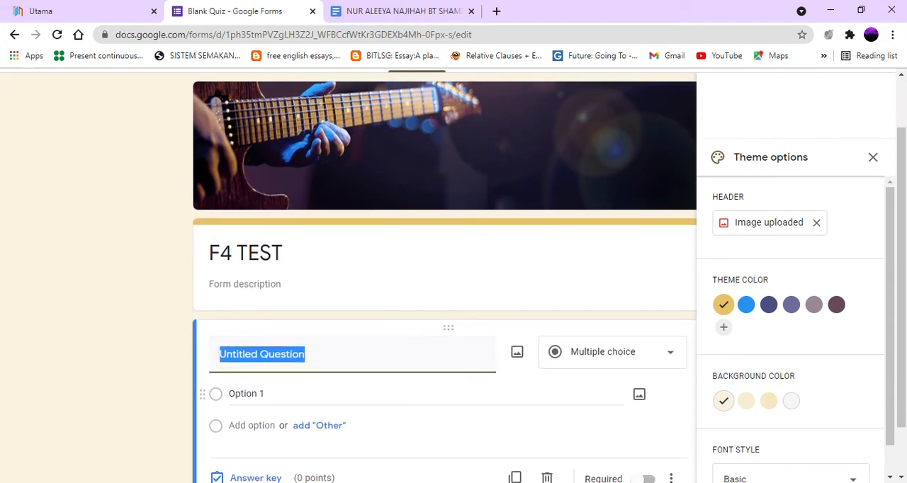
pyautogui.scroll(-1, 407, 402)
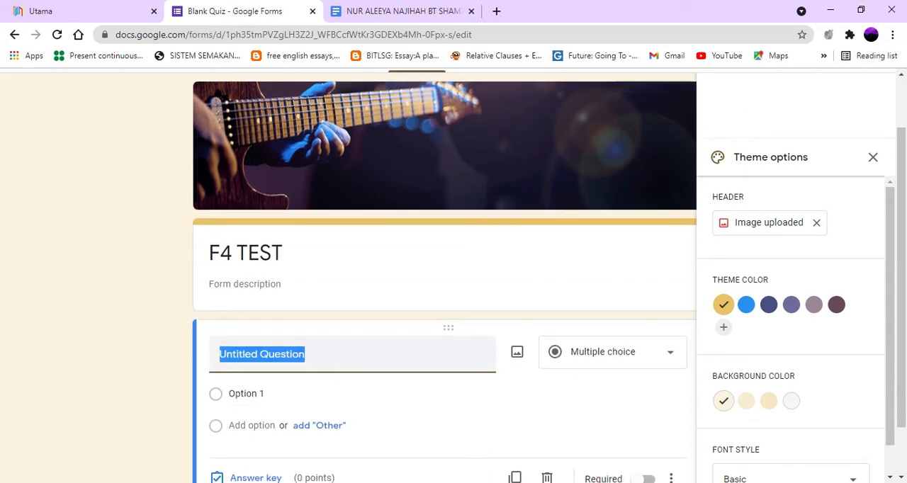
pyautogui.write('NAME')
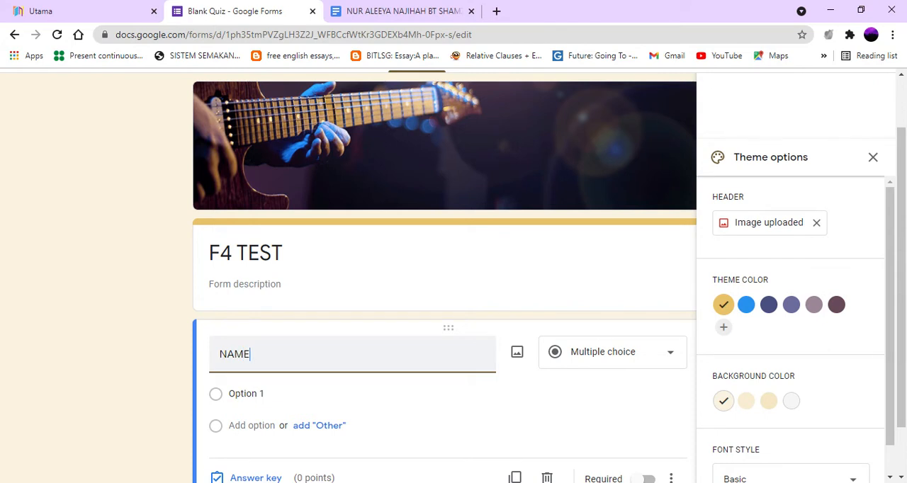
pyautogui.write(':')
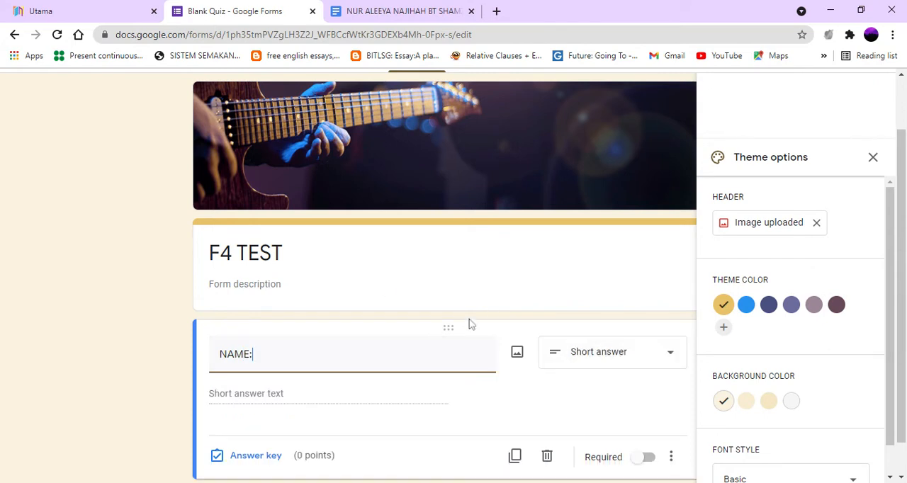
pyautogui.click(874, 157)
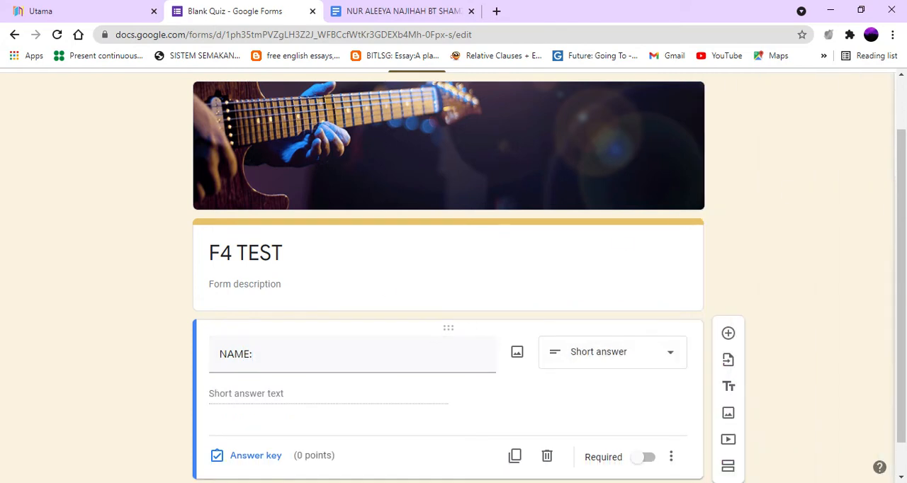
pyautogui.scroll(1, 540, 303)
pyautogui.scroll(-2, 540, 303)
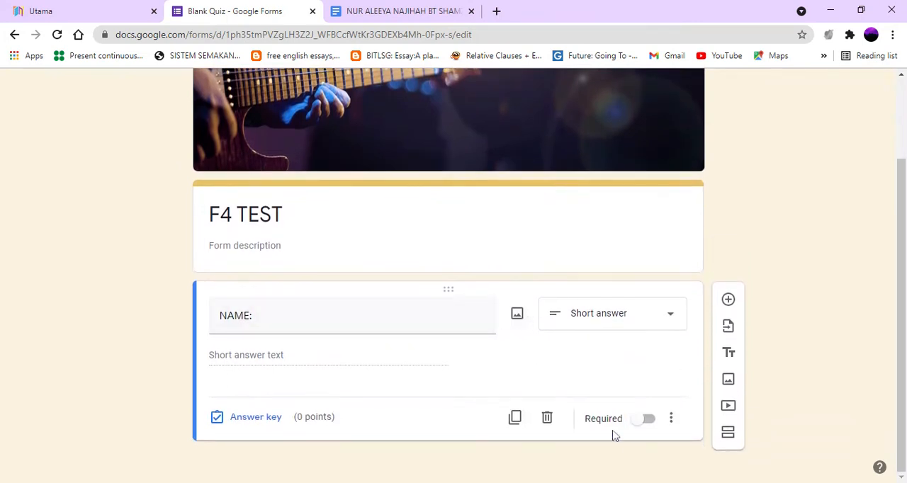
pyautogui.click(647, 423)
# Step: Duplicate the NAME question, retitle the copy "CLASS:" and change its question type to Dropdown
pyautogui.click(516, 418)
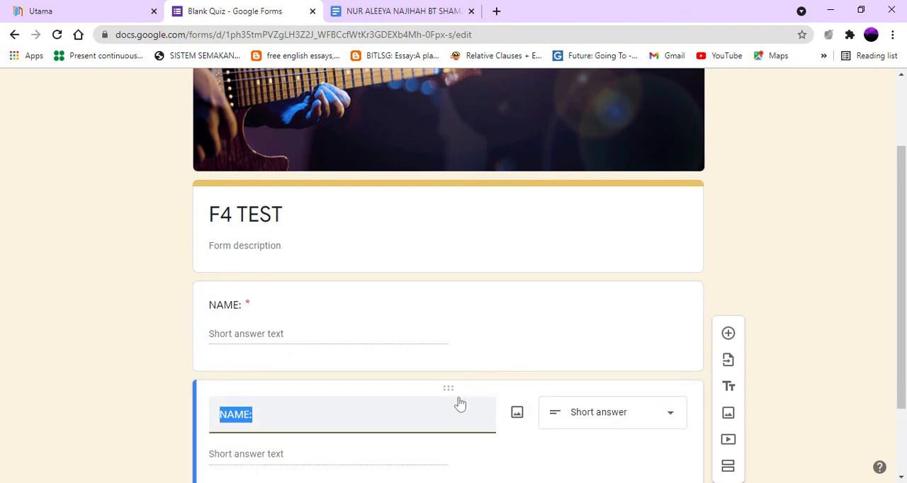
pyautogui.write('CLASS:')
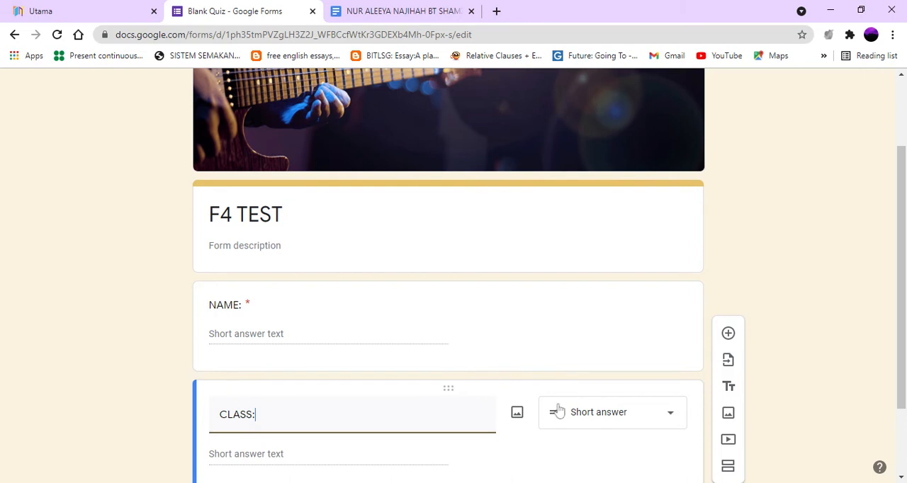
pyautogui.click(640, 419)
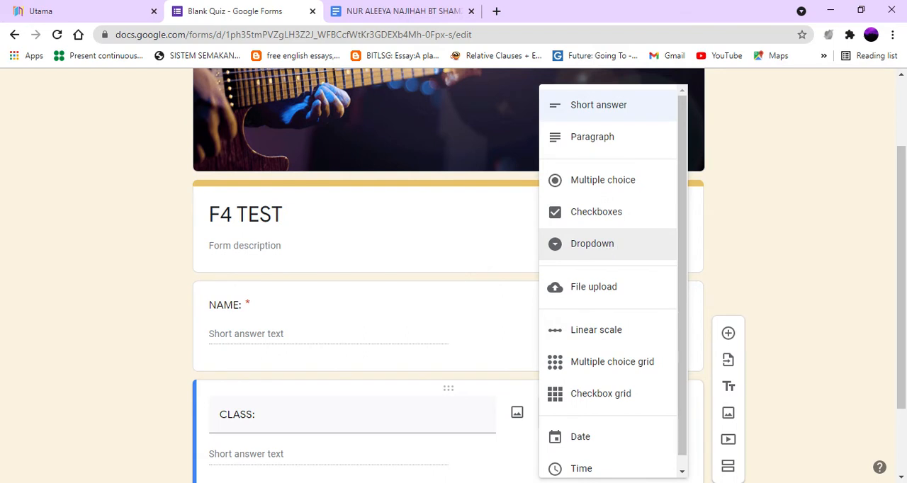
pyautogui.click(592, 246)
# Step: Fill the CLASS dropdown with the options 4 A, 4B, 4 D, 4 G and 4 P
pyautogui.scroll(-2, 482, 291)
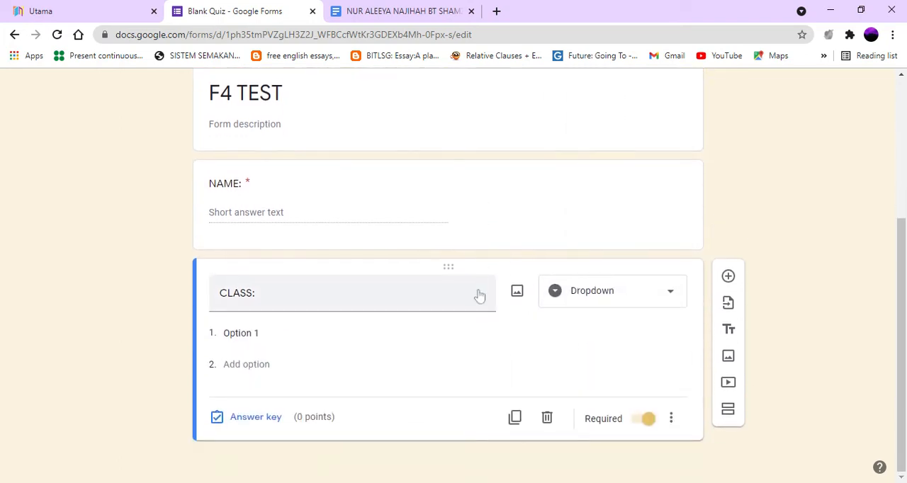
pyautogui.click(277, 334)
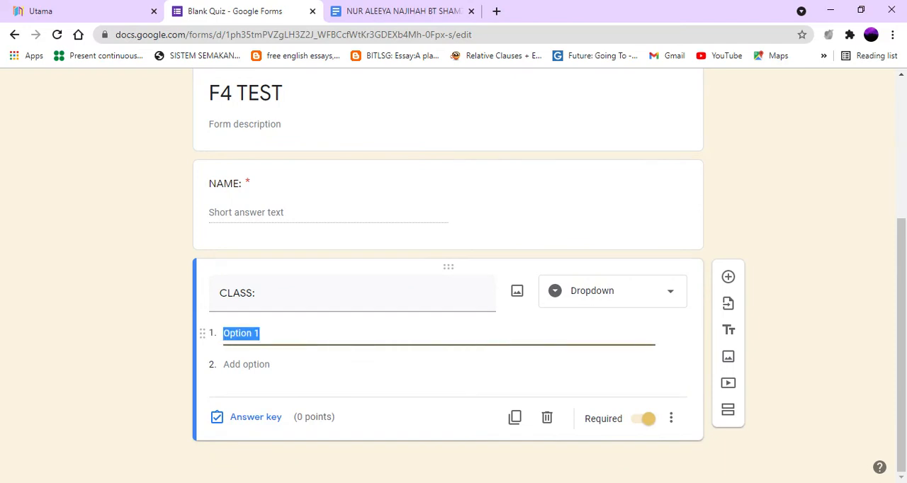
pyautogui.write('4 A')
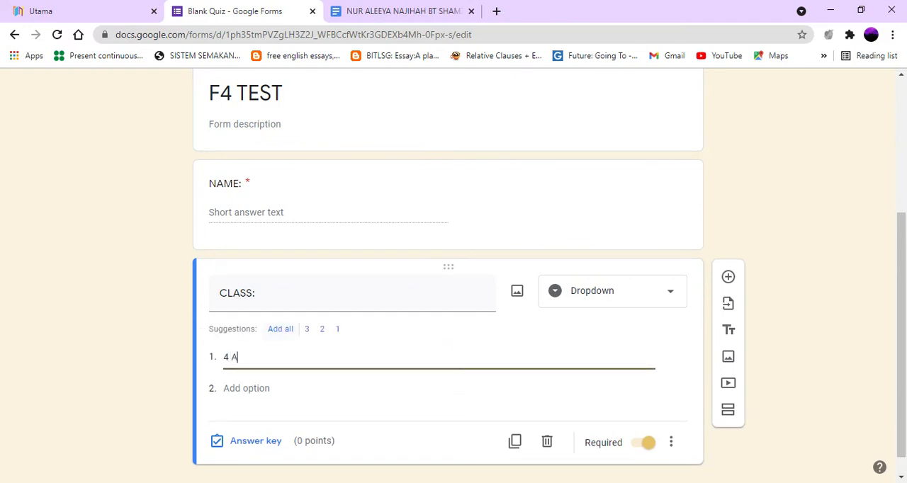
pyautogui.press('Return')
pyautogui.write('4')
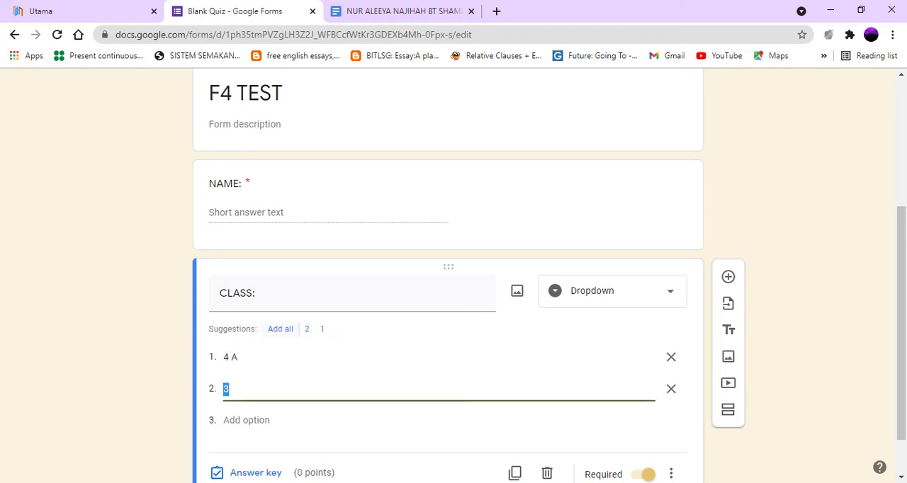
pyautogui.write('B')
pyautogui.press('Return')
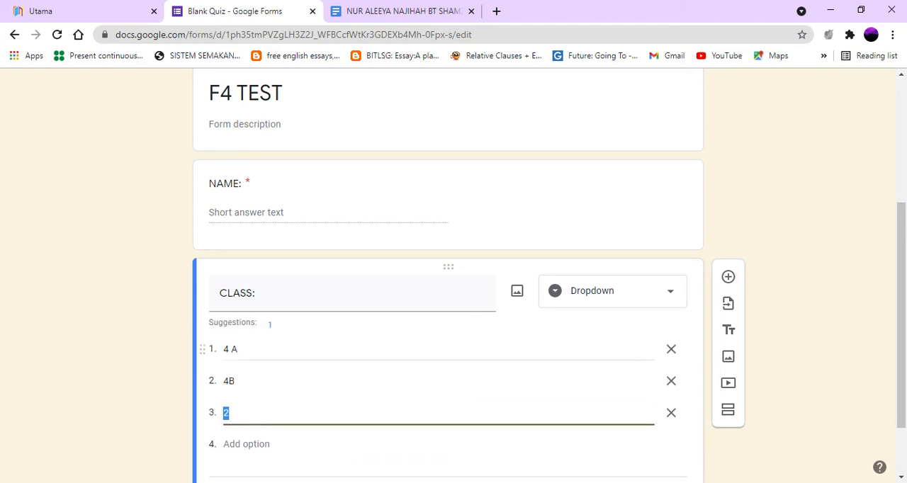
pyautogui.write('4 D')
pyautogui.press('Return')
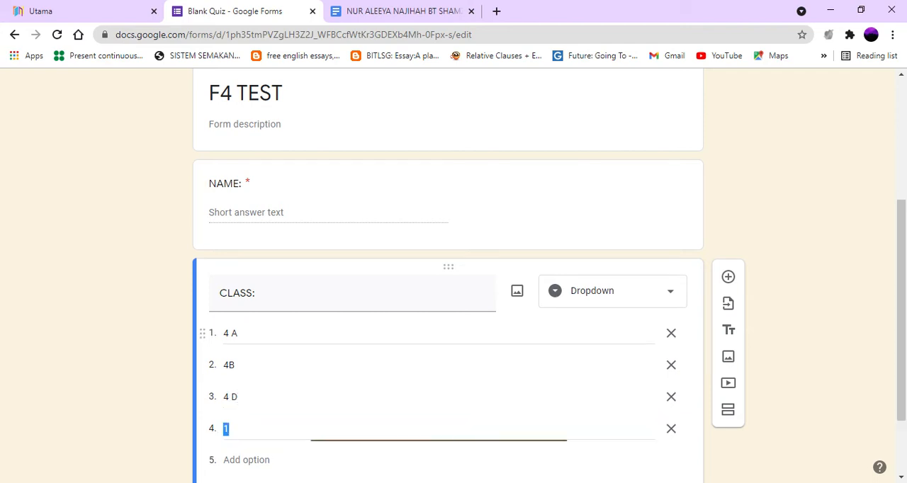
pyautogui.write('4 G')
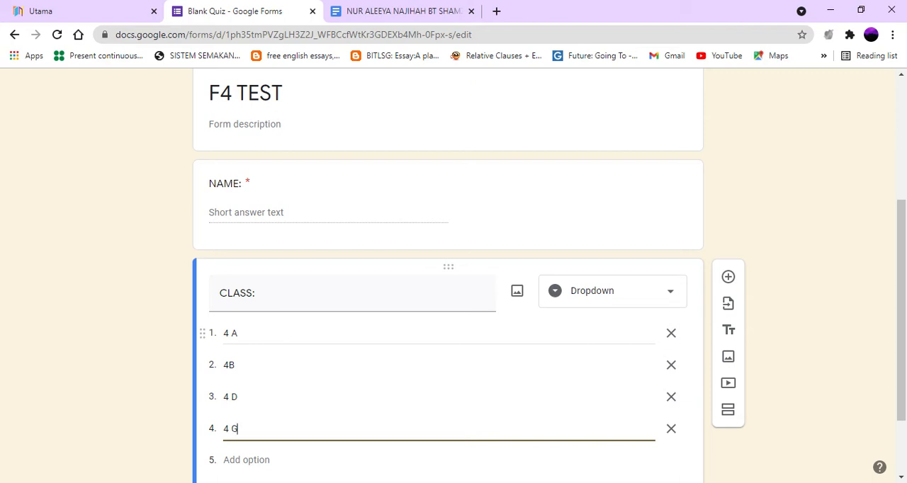
pyautogui.press('Return')
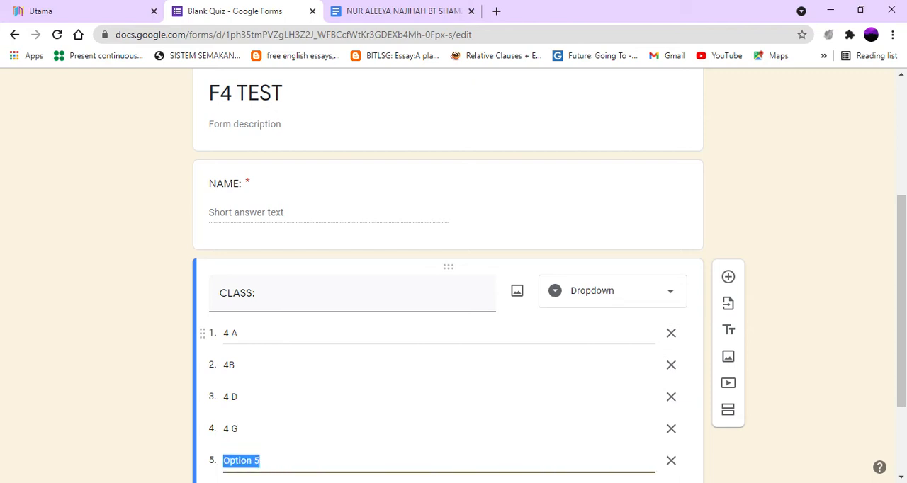
pyautogui.write('4P')
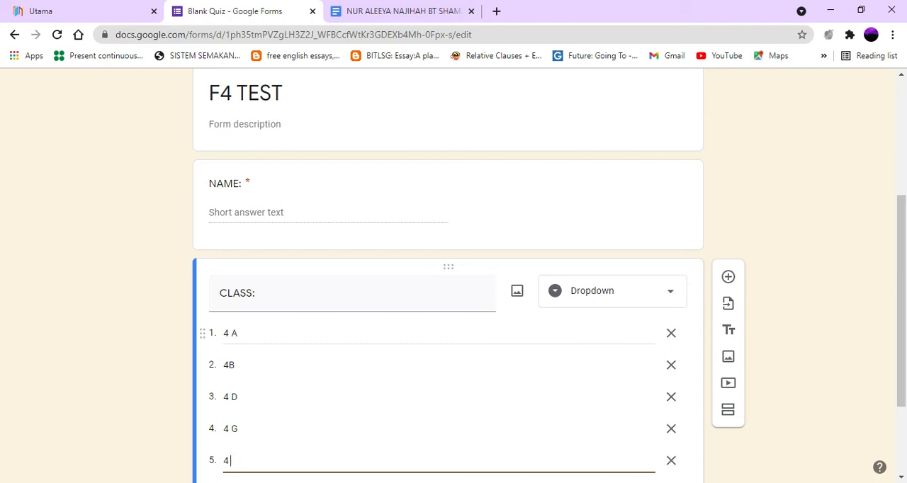
pyautogui.write(' P')
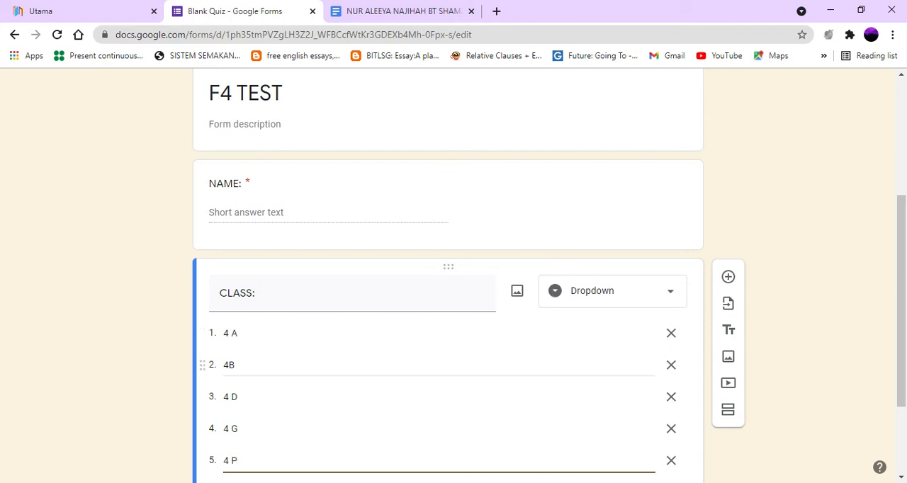
# Step: Add a title block reading "PART 1" below the CLASS question, followed by a new empty multiple-choice question
pyautogui.scroll(-2, 419, 350)
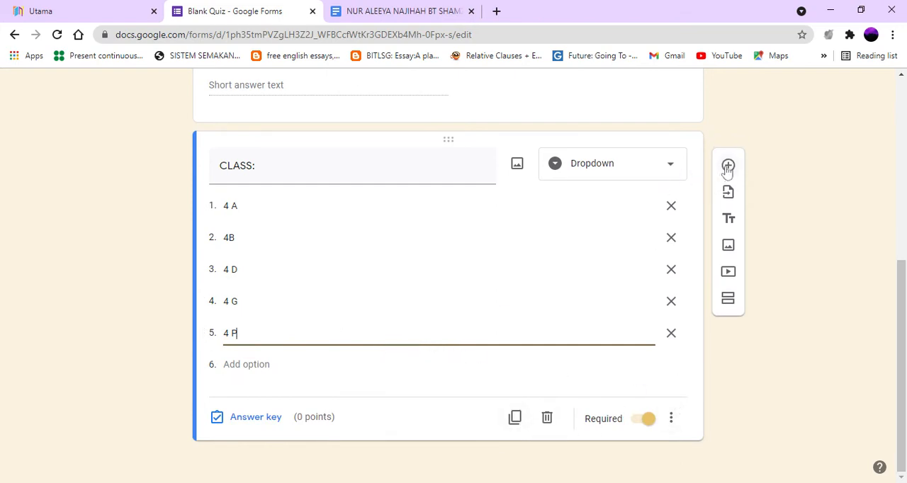
pyautogui.click(728, 225)
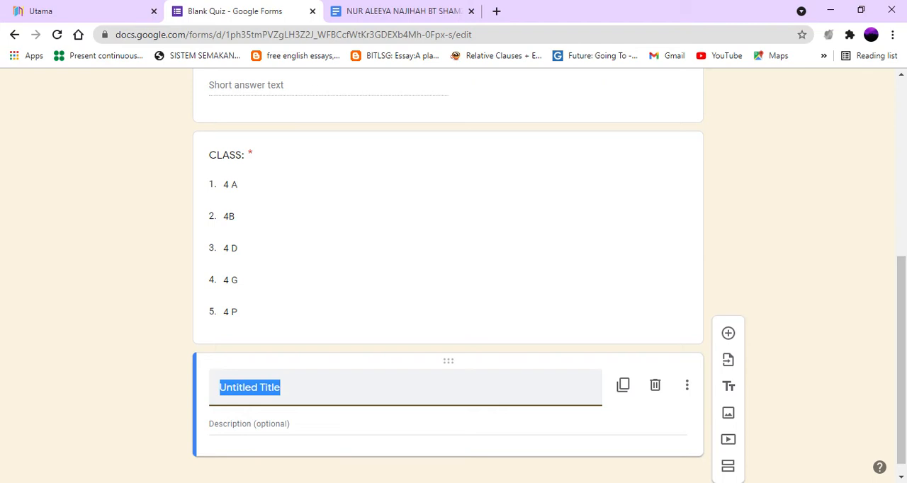
pyautogui.write('PAR')
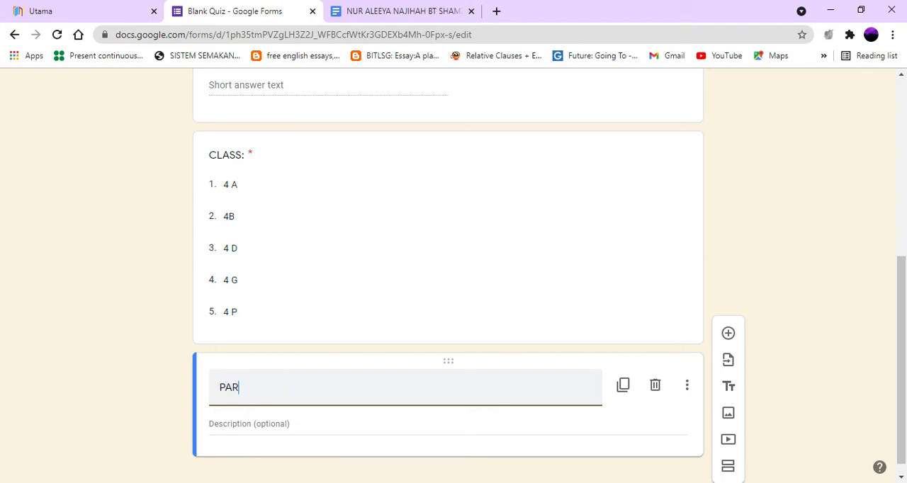
pyautogui.write('T 1')
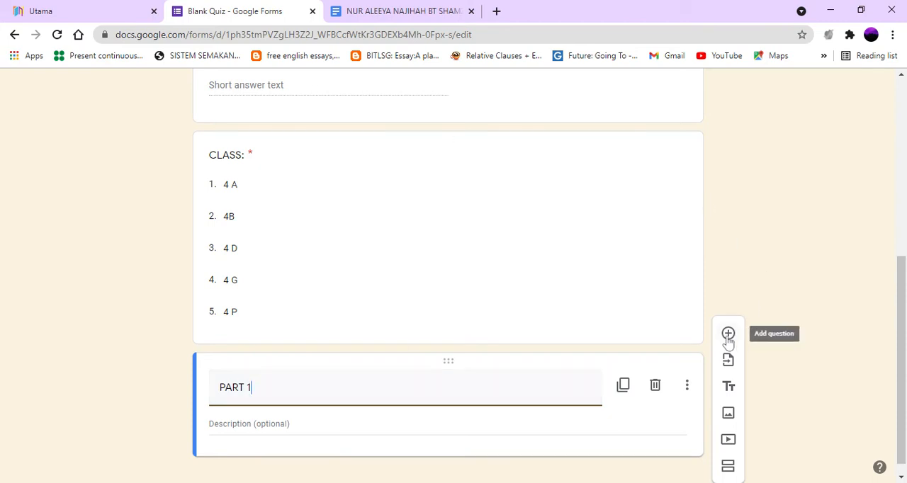
pyautogui.click(728, 336)
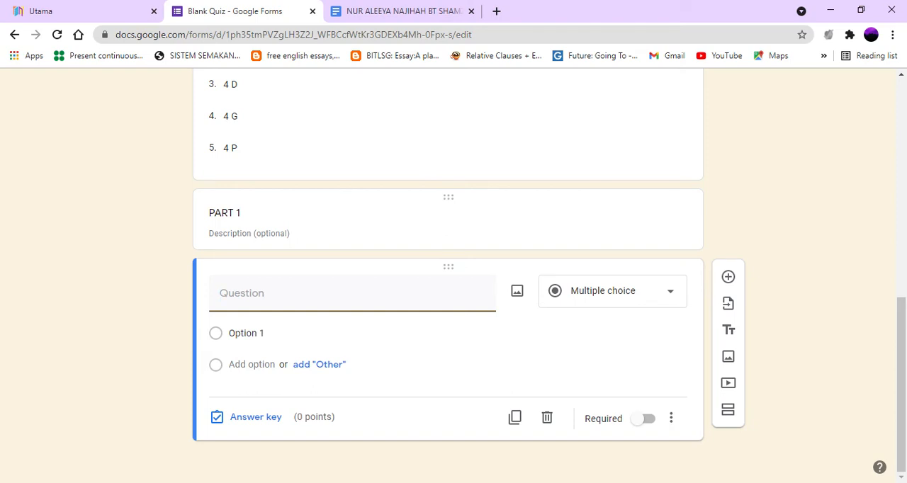
# Step: Switch to the Google Docs review, copy its title and opening paragraph, and paste them as the empty question's text in Google Forms
pyautogui.click(408, 19)
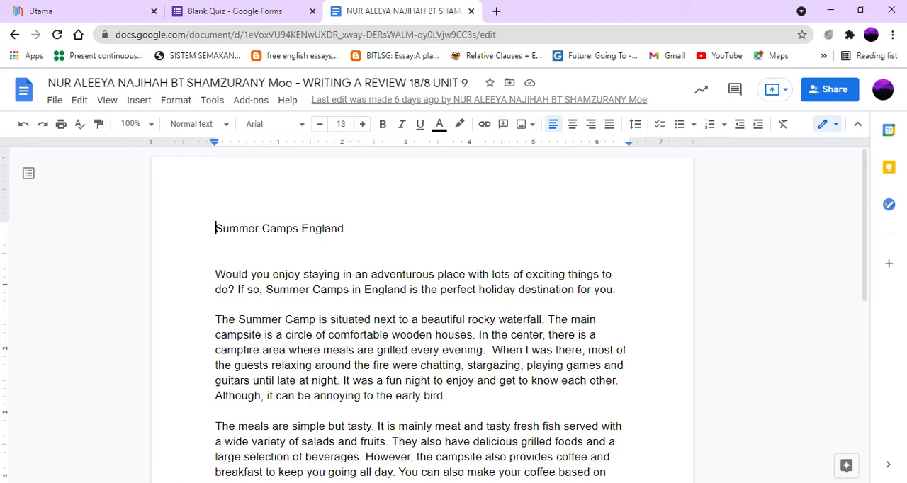
pyautogui.moveTo(216, 228); pyautogui.dragTo(616, 290)
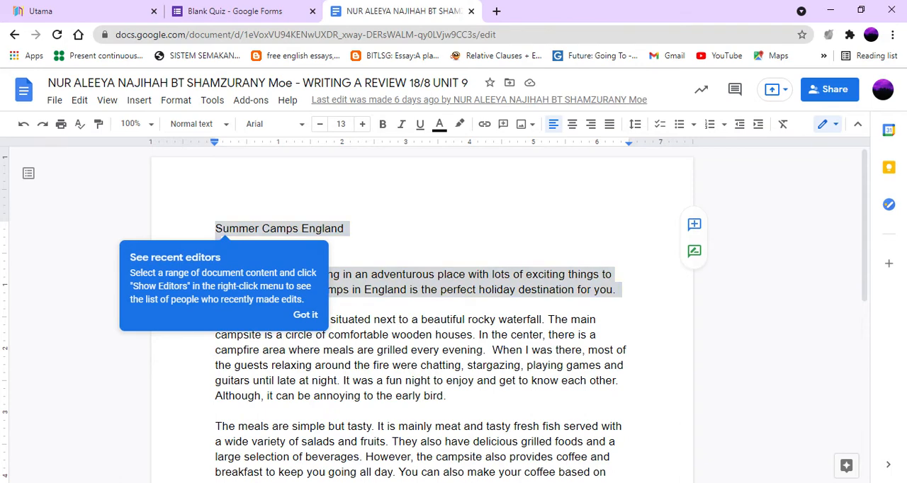
pyautogui.rightClick(610, 287)
pyautogui.click(627, 145)
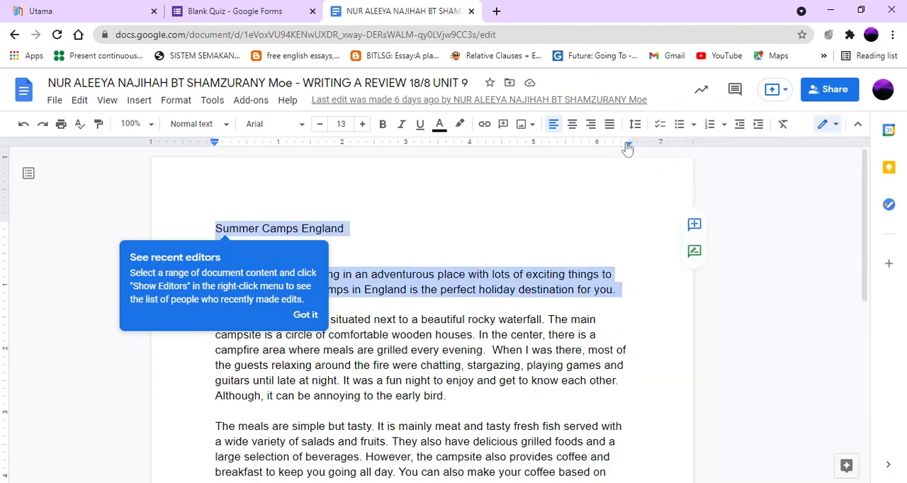
pyautogui.click(261, 12)
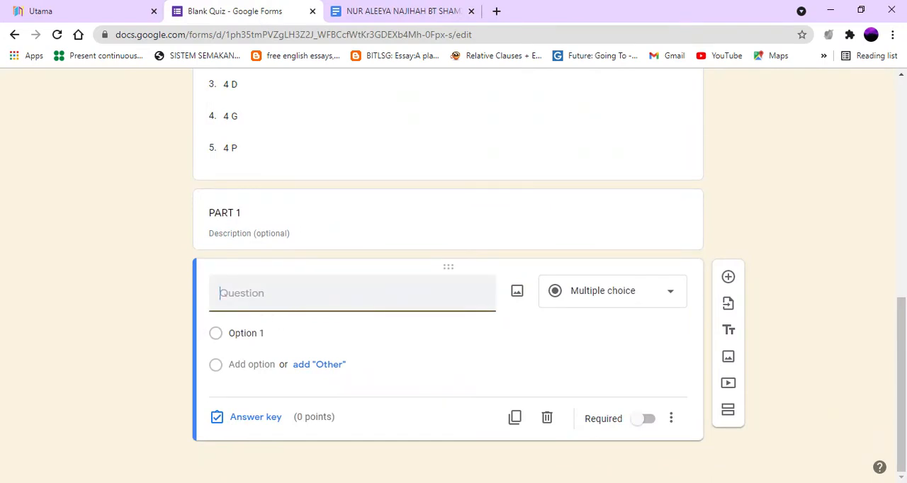
pyautogui.hotkey('ctrl', 'v')
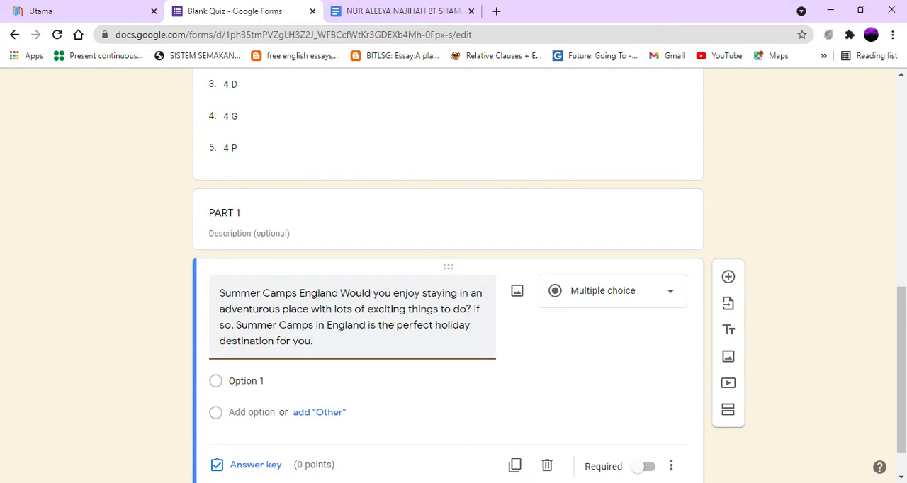
# Step: Change the Summer Camps England question to Short answer and give it 2 points in its answer key
pyautogui.scroll(-1, 453, 277)
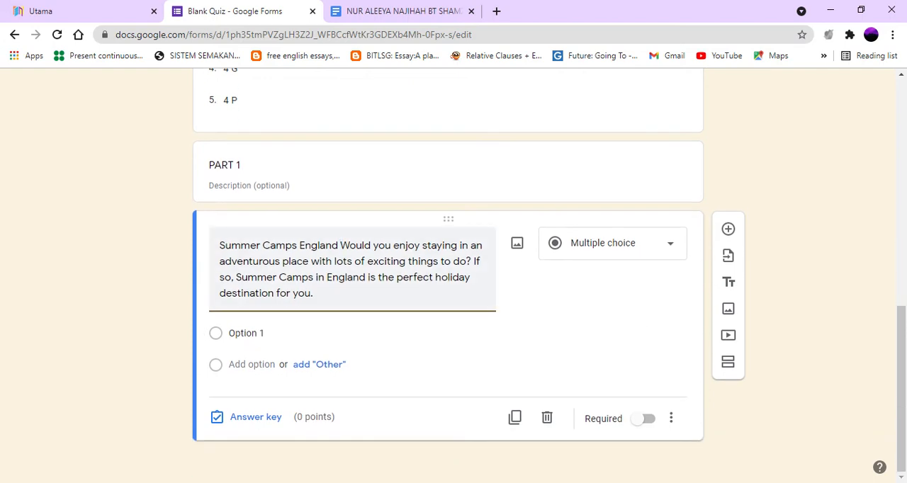
pyautogui.click(611, 256)
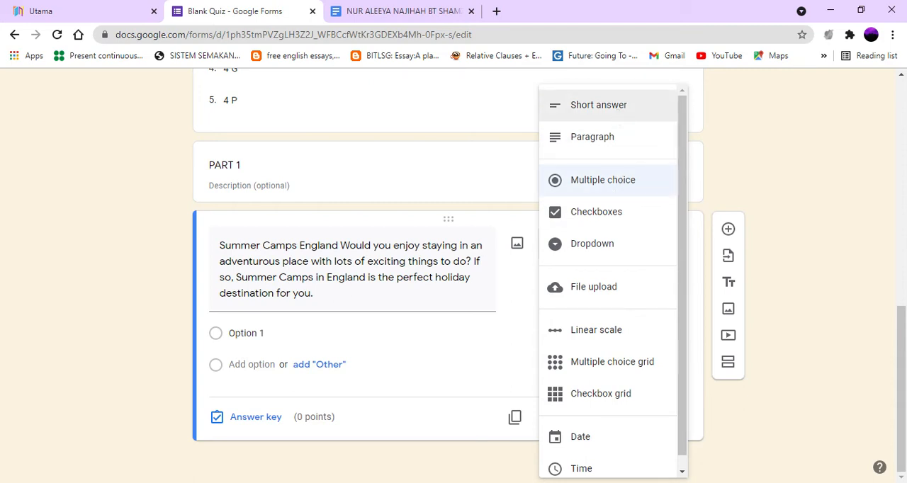
pyautogui.click(620, 115)
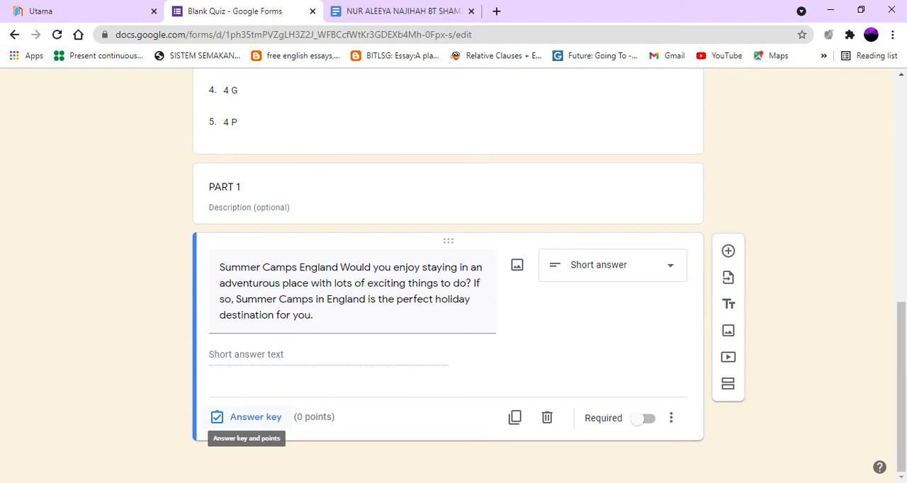
pyautogui.click(247, 425)
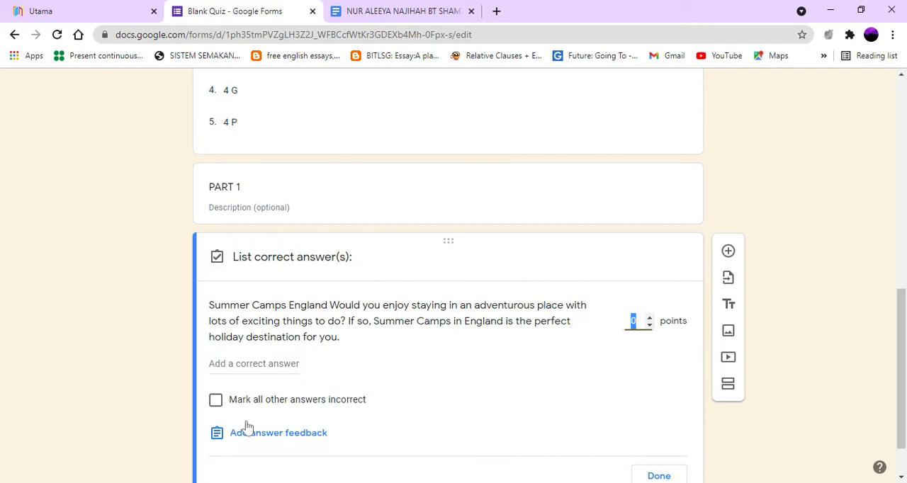
pyautogui.click(651, 319)
# Step: Enter "ENGLAND" as a correct answer and add a second correct-answer entry below it
pyautogui.click(296, 374)
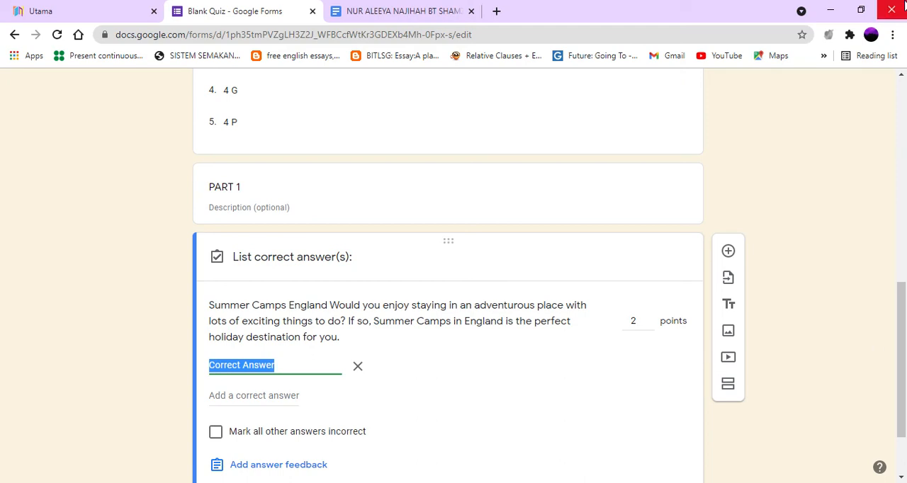
pyautogui.write('E')
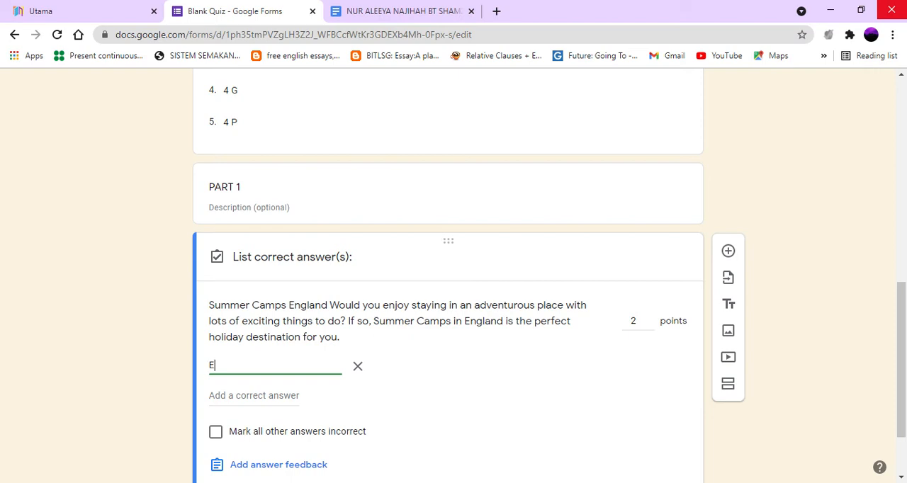
pyautogui.write('NGLAND')
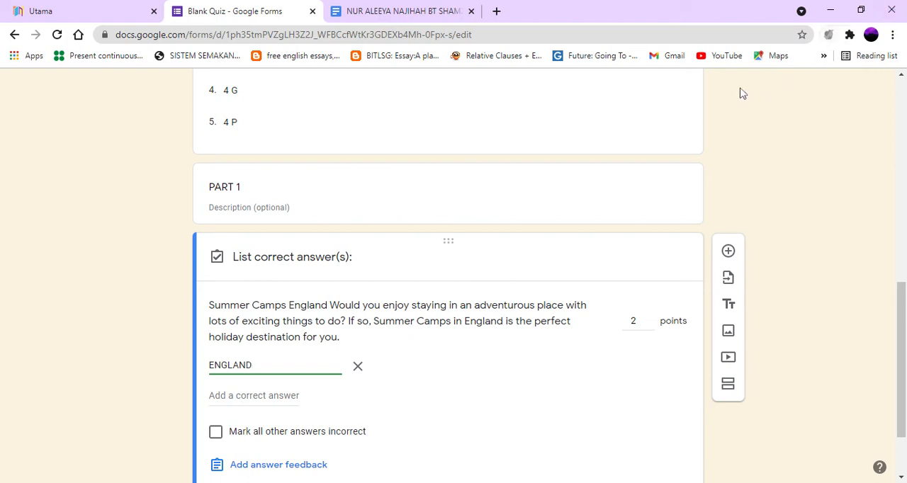
pyautogui.scroll(-2, 550, 319)
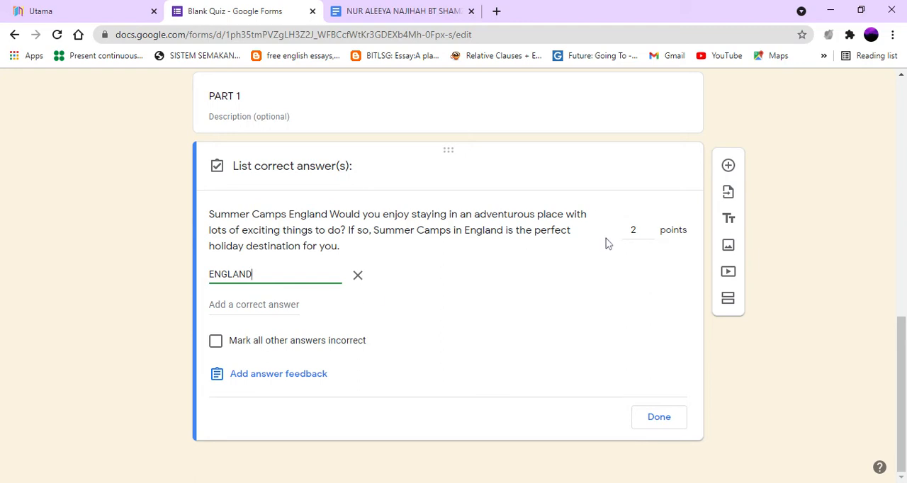
pyautogui.press('Return')
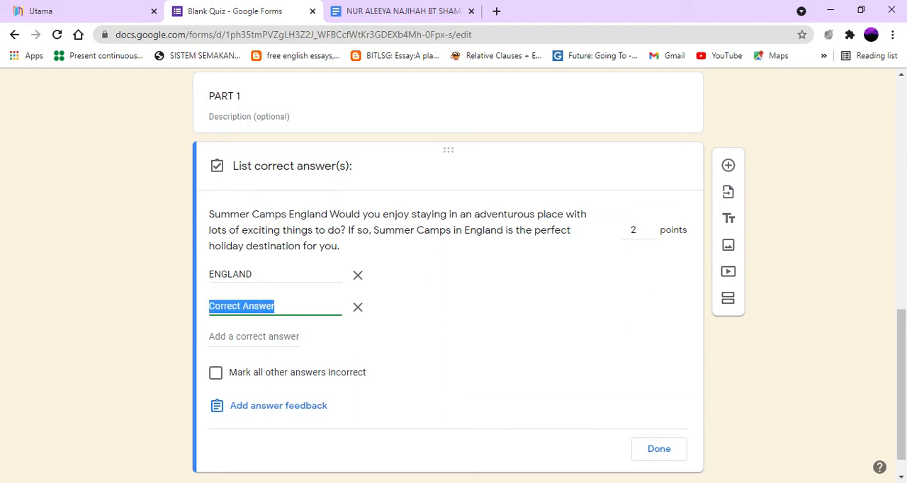
# Step: Rewrite the first correct answer as "England"
pyautogui.click(254, 275)
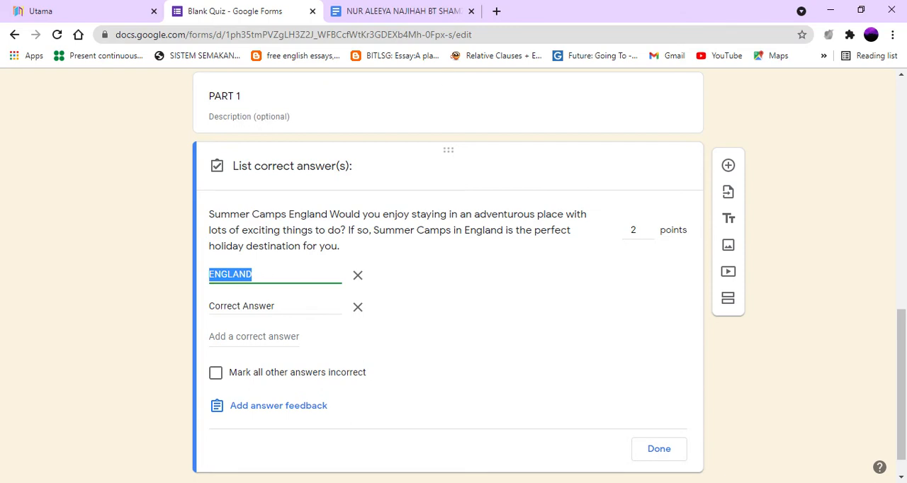
pyautogui.click(253, 275)
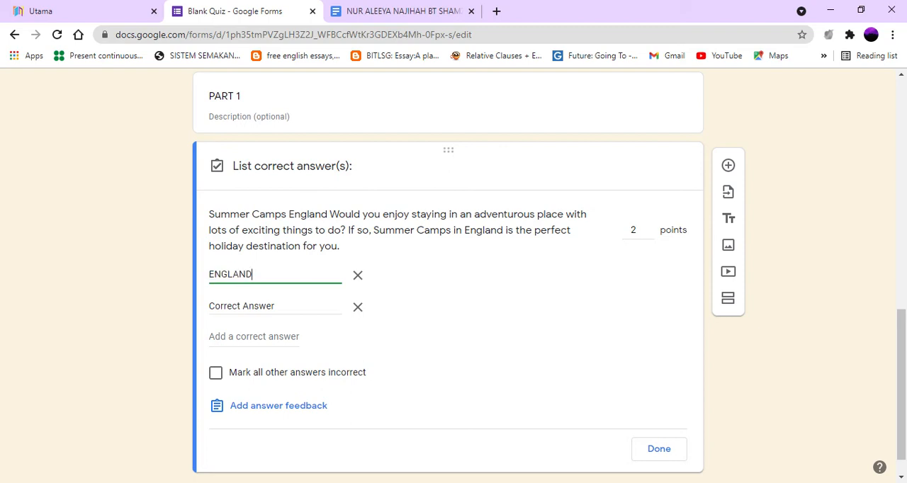
pyautogui.press('BackSpace')
pyautogui.press('BackSpace')
pyautogui.press('BackSpace')
pyautogui.press('BackSpace')
pyautogui.press('BackSpace')
pyautogui.press('BackSpace')
pyautogui.write('ngland')
# Step: Set the second correct answer to "england" and finish the answer key
pyautogui.press('Tab')
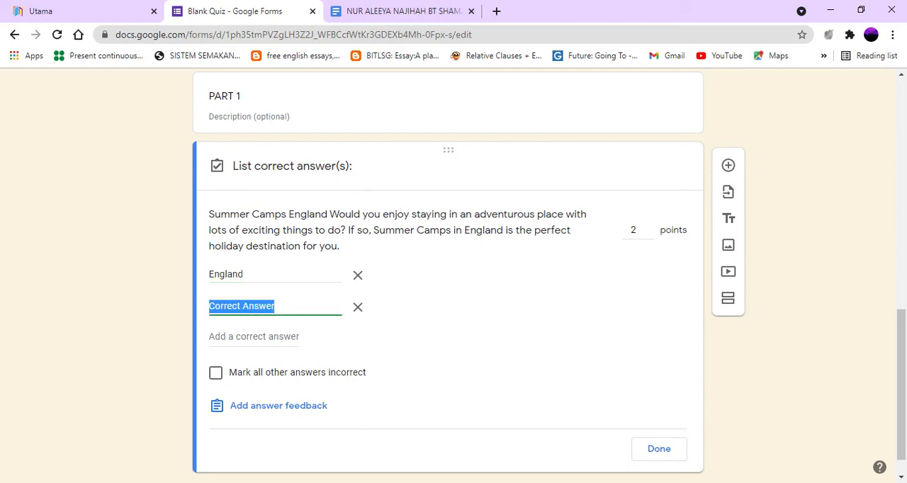
pyautogui.write('en')
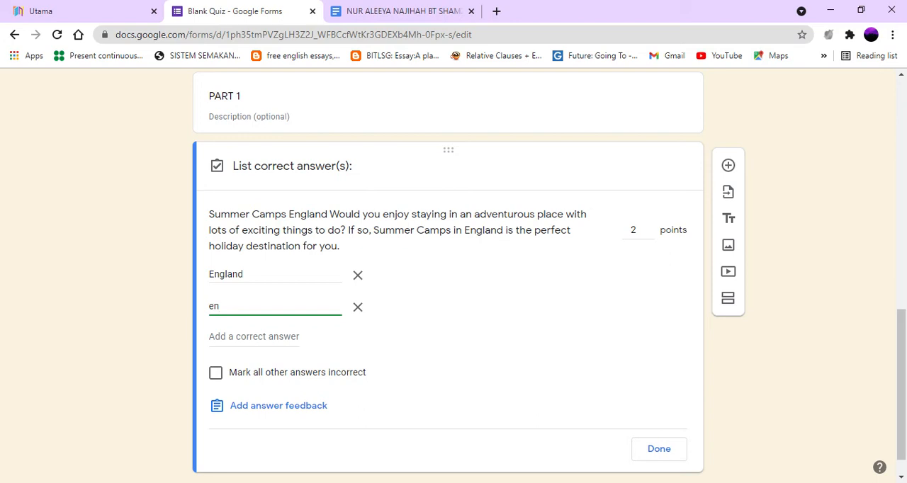
pyautogui.write('gland')
pyautogui.click(659, 450)
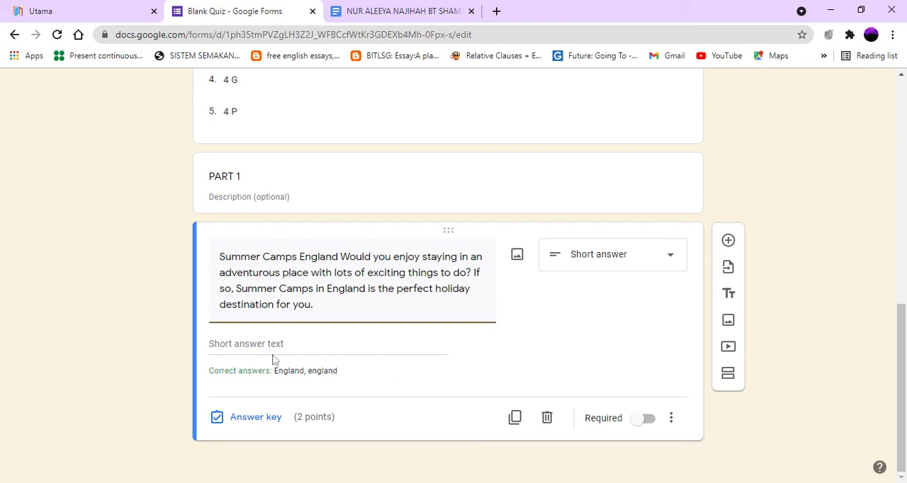
# Step: Add a new question and paste in the first two sentences of the review's second paragraph, copied from the Google Docs document
pyautogui.click(729, 242)
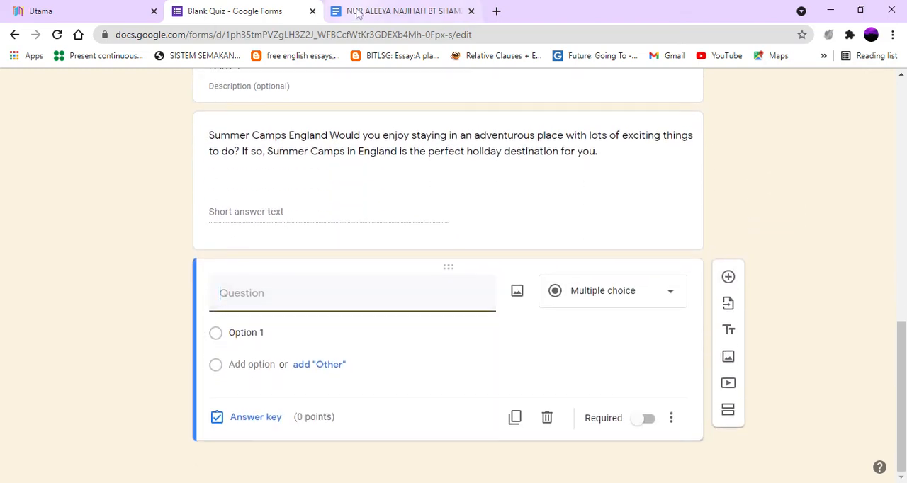
pyautogui.click(358, 12)
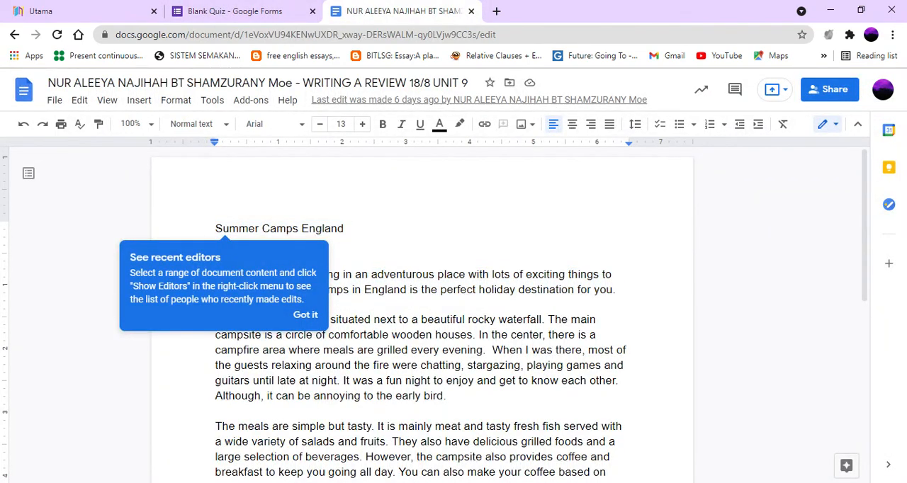
pyautogui.click(307, 317)
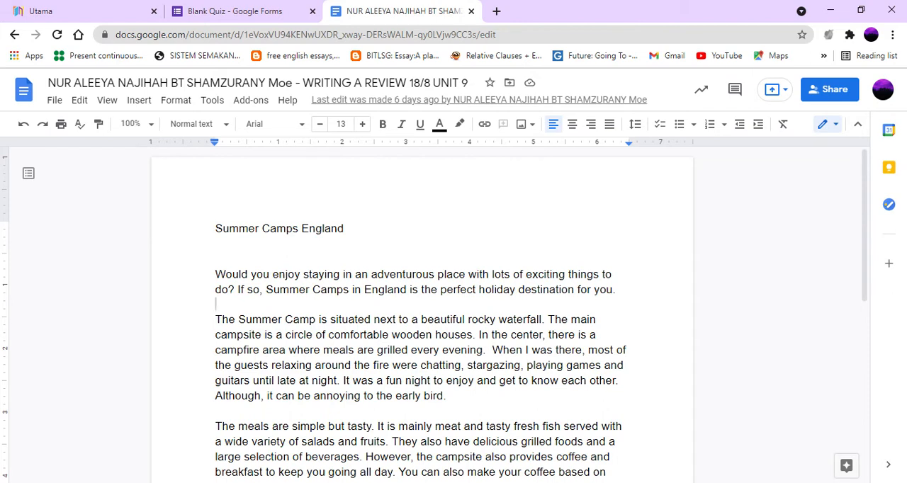
pyautogui.moveTo(216, 319); pyautogui.dragTo(475, 334)
pyautogui.hotkey('ctrl', 'c')
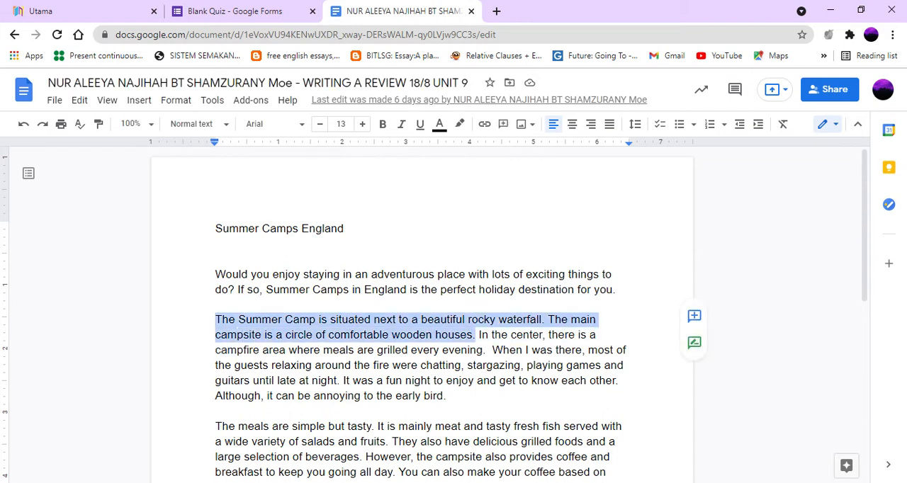
pyautogui.rightClick(454, 327)
pyautogui.click(495, 140)
pyautogui.click(216, 11)
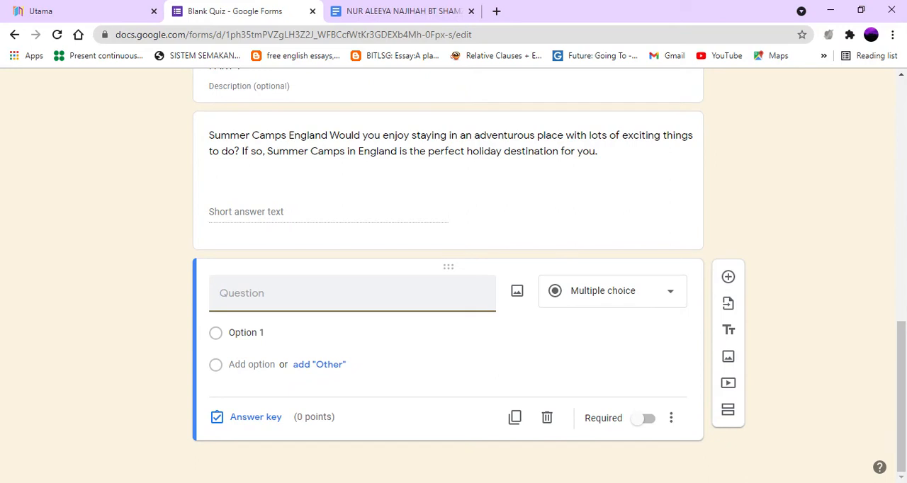
pyautogui.hotkey('ctrl', 'v')
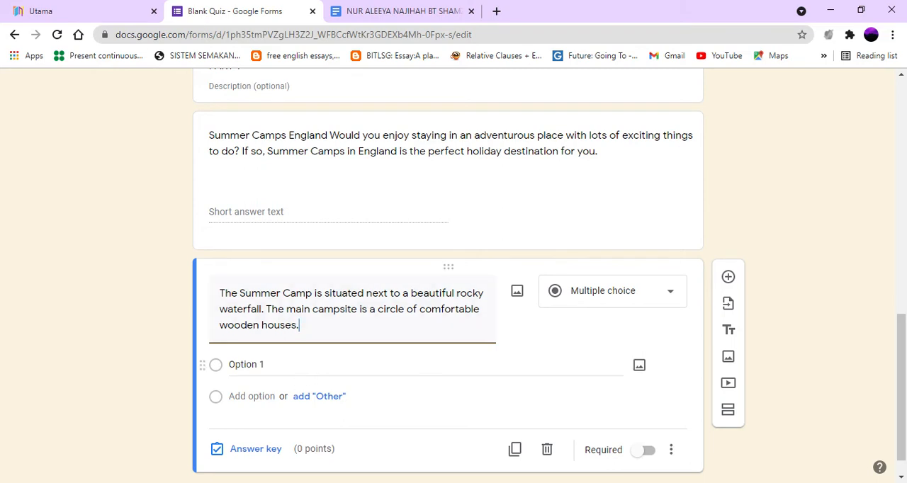
# Step: Give the rocky waterfall question the options "a summer camp", "b. main camp" and "c. waterfall"
pyautogui.click(248, 365)
pyautogui.write('a')
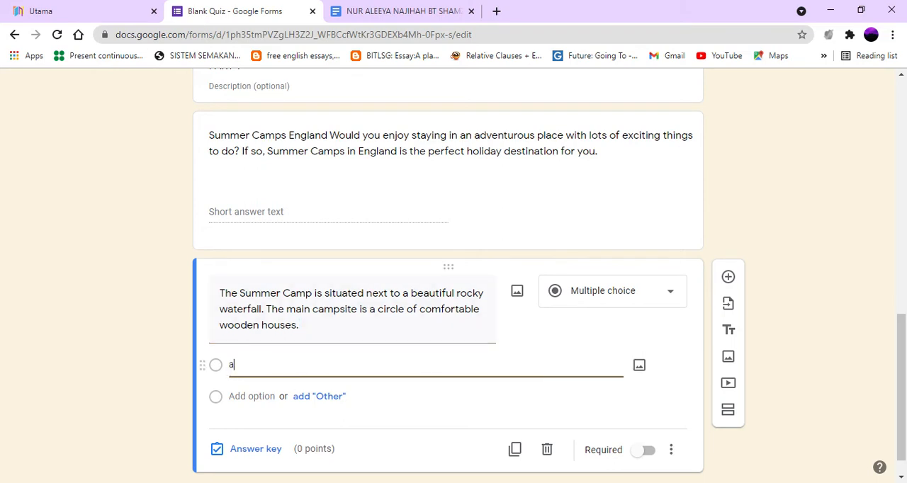
pyautogui.write(' s')
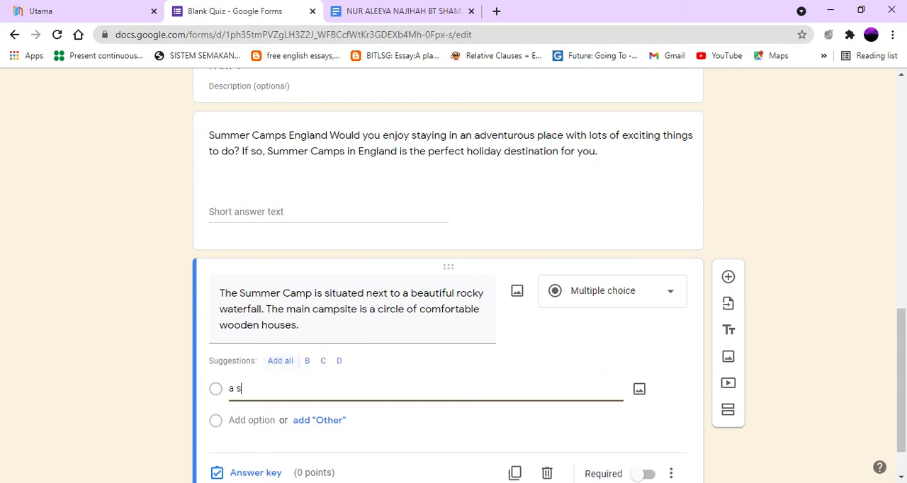
pyautogui.write('ummer camp')
pyautogui.press('Return')
pyautogui.write('b')
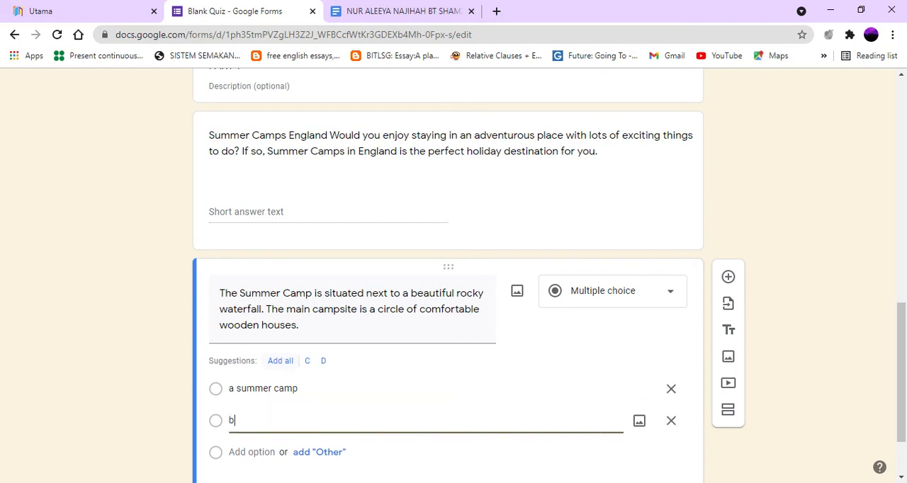
pyautogui.write('. main camp')
pyautogui.press('Return')
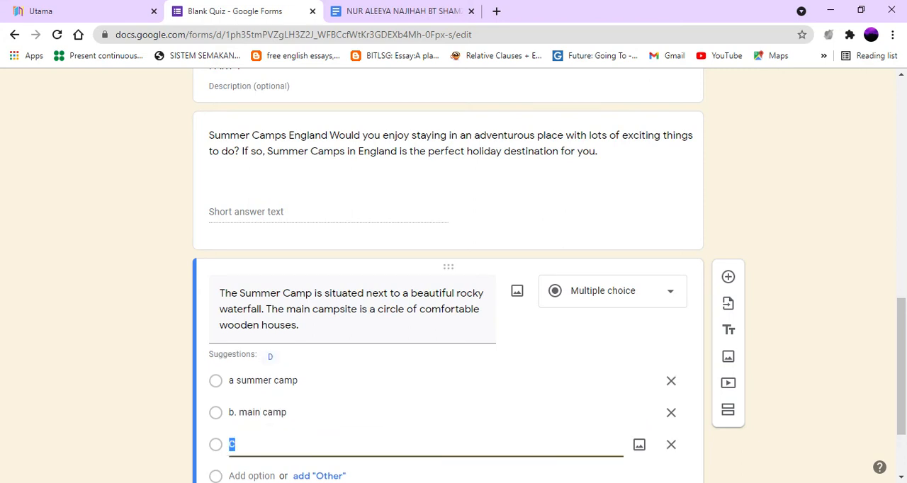
pyautogui.write('c. waterfall')
# Step: Set the question's answer key to 1 point with "a summer camp" as the correct answer
pyautogui.scroll(-2, 480, 379)
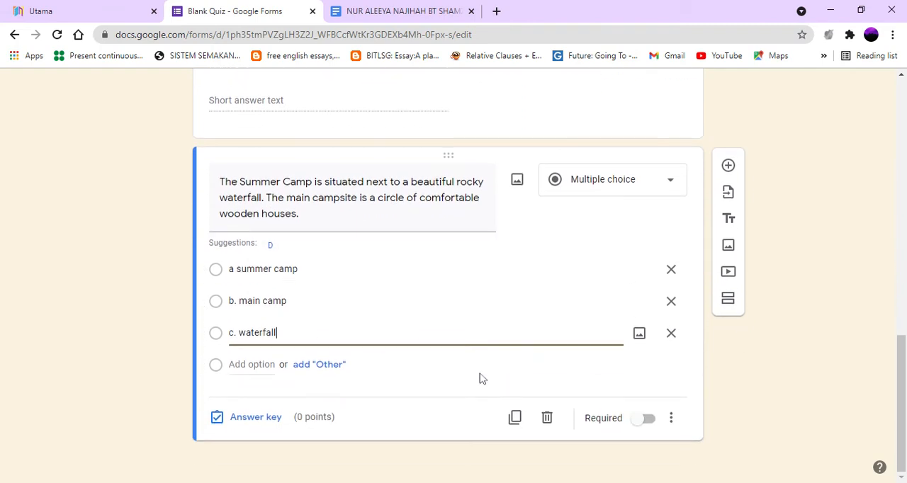
pyautogui.click(249, 422)
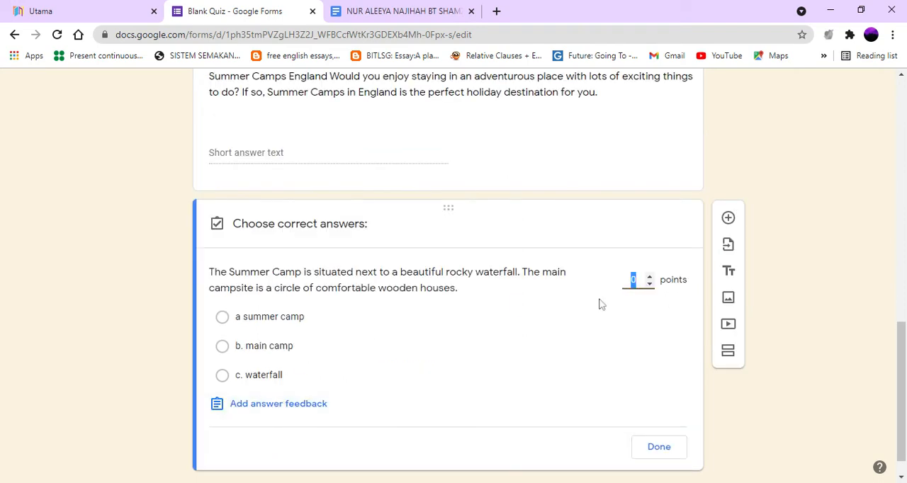
pyautogui.click(649, 277)
pyautogui.click(222, 319)
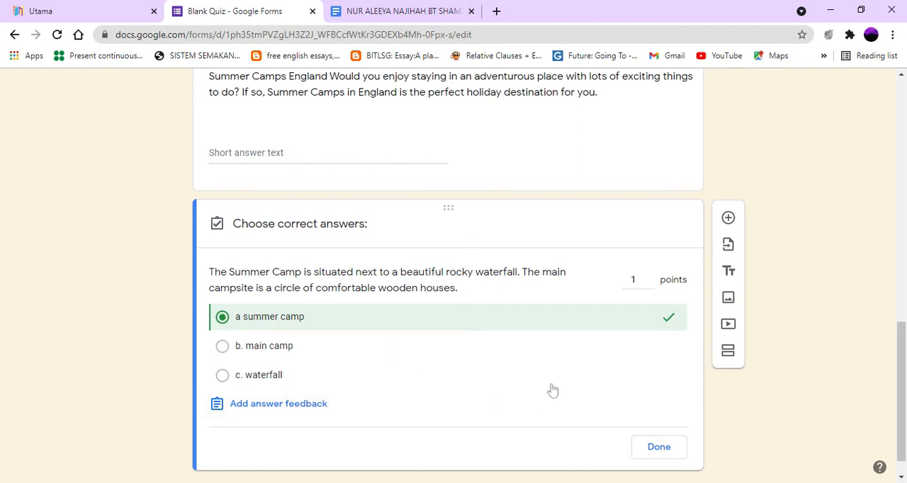
pyautogui.click(653, 451)
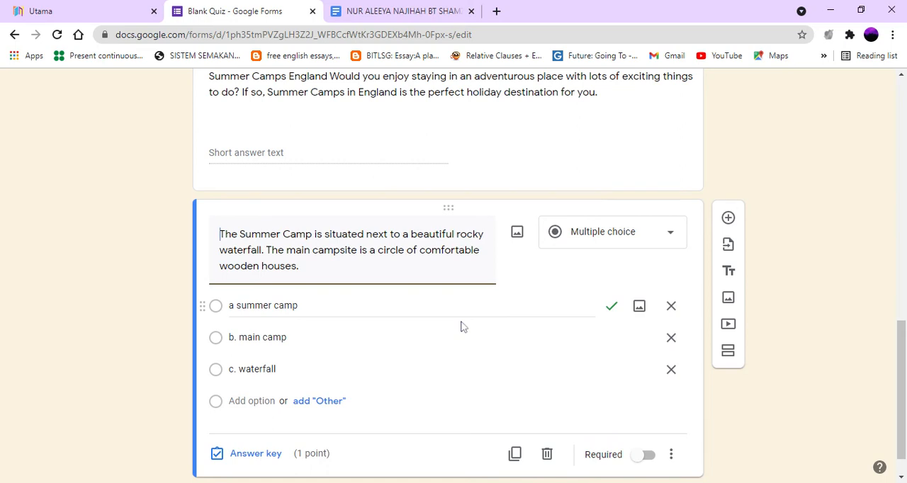
# Step: Add a multiple choice grid question with the Summer Camp waterfall and main campsite sentences pasted in as its text
pyautogui.scroll(-1, 461, 327)
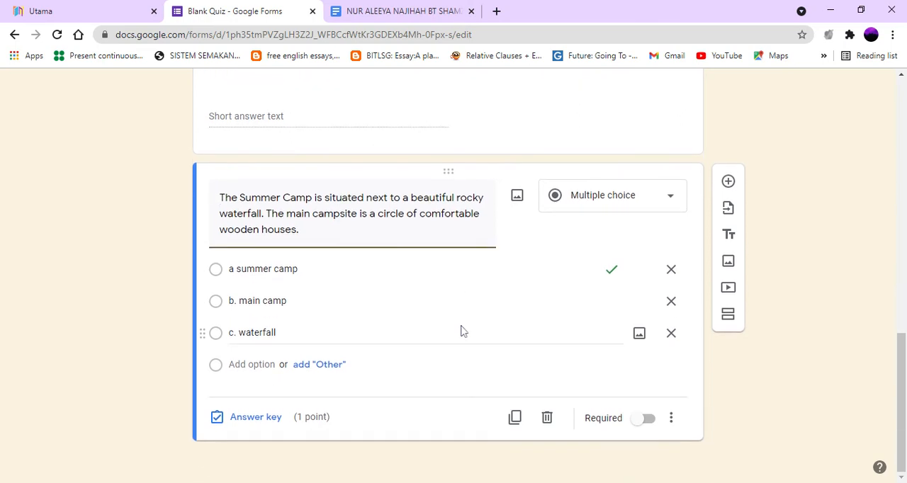
pyautogui.click(728, 183)
pyautogui.scroll(-2, 377, 346)
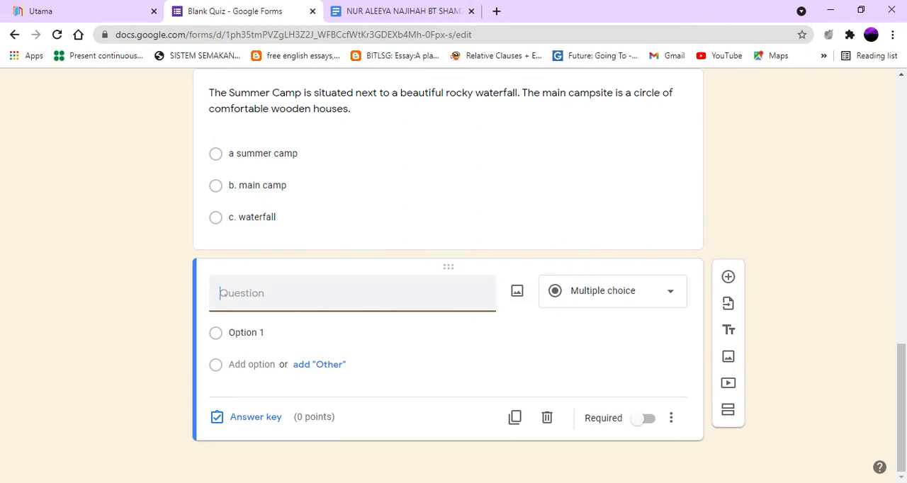
pyautogui.click(384, 15)
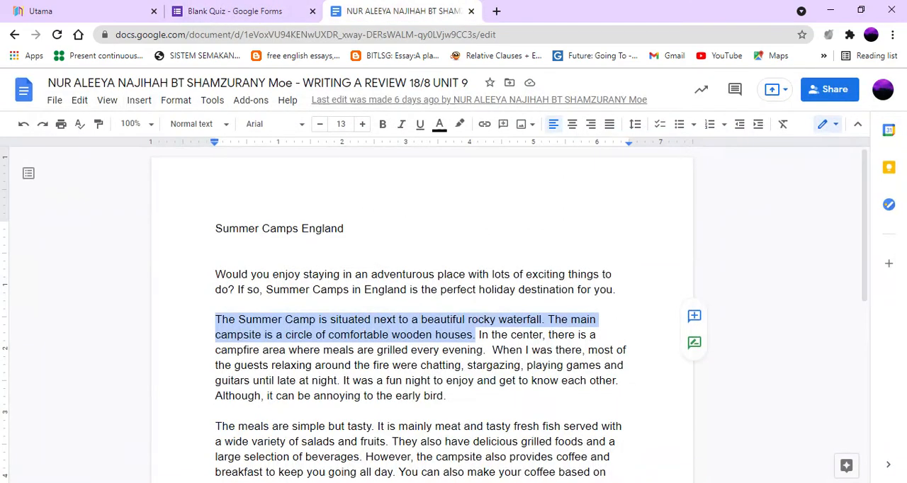
pyautogui.click(264, 11)
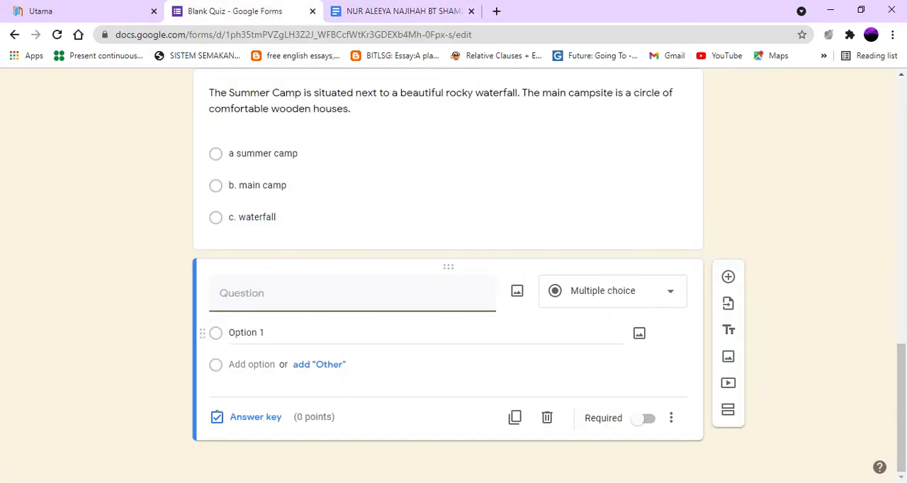
pyautogui.write('The Summer Camp is situated next to a beautiful rocky waterfall. The main campsite is a circle of comfortable wooden houses.')
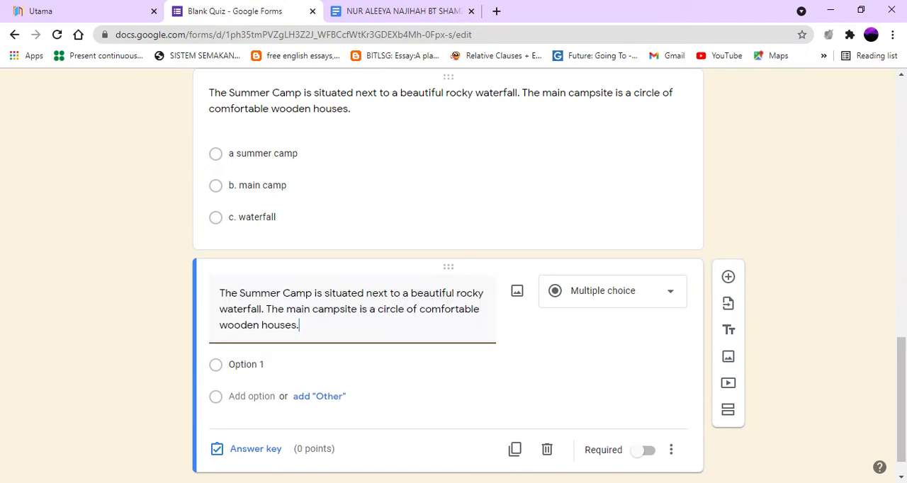
pyautogui.click(630, 304)
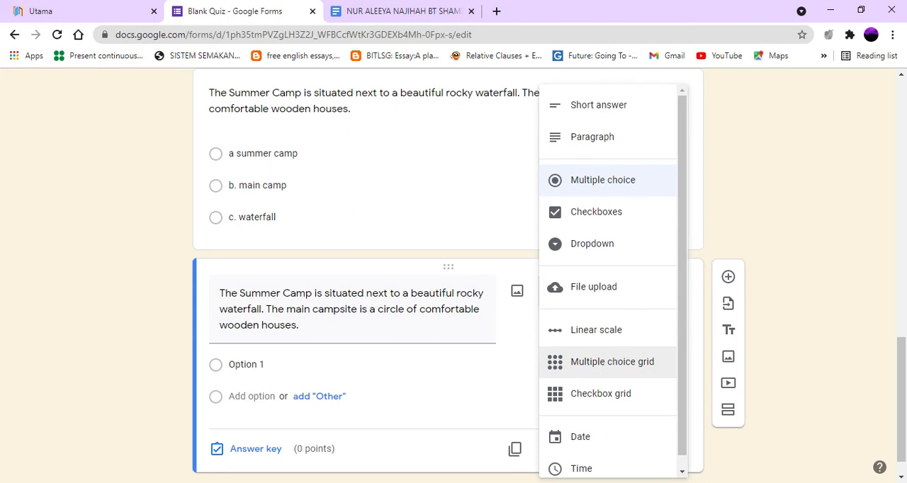
pyautogui.click(604, 369)
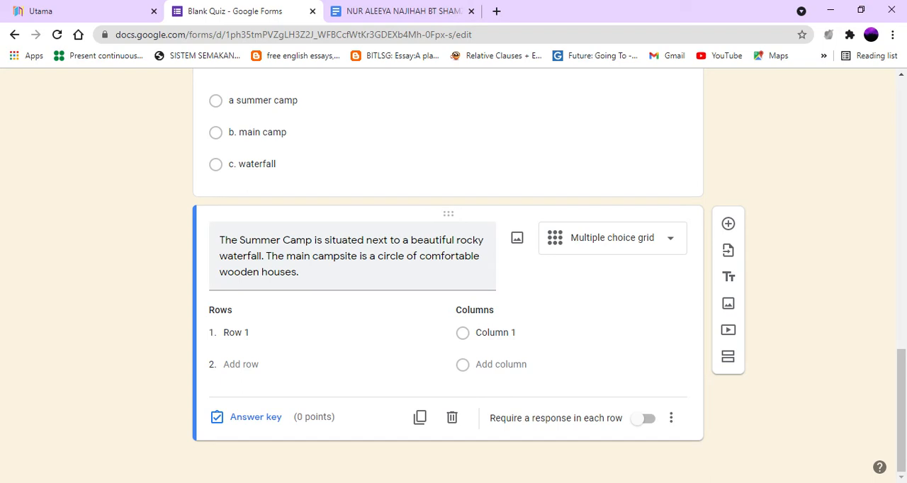
# Step: Replace the word "Camp" in the grid question's first sentence with a dotted blank
pyautogui.click(479, 259)
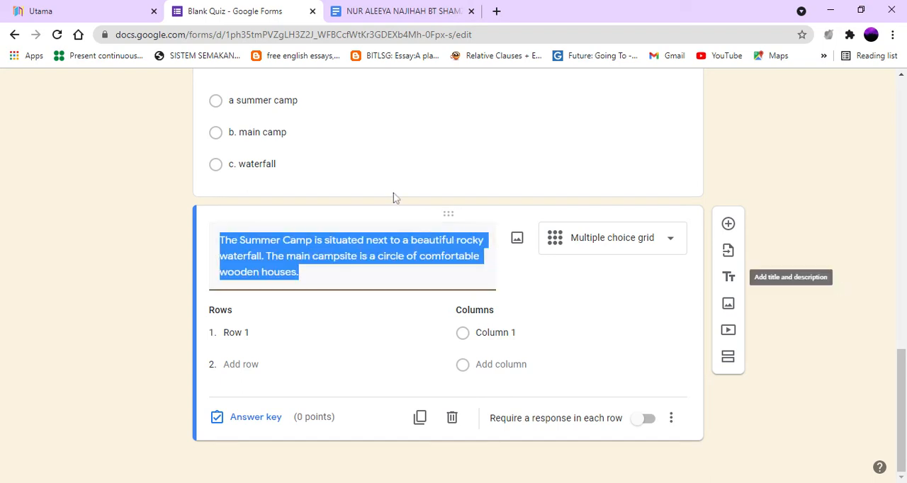
pyautogui.click(314, 241)
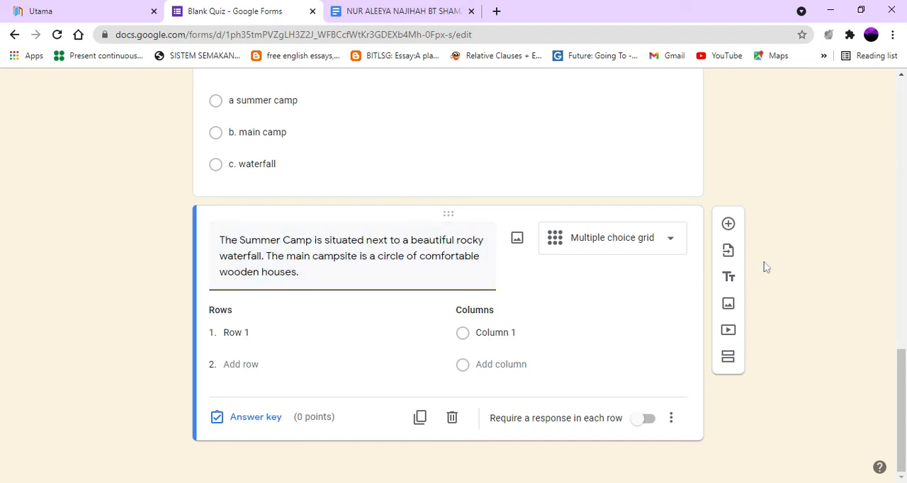
pyautogui.press('BackSpace')
pyautogui.press('BackSpace')
pyautogui.press('BackSpace')
pyautogui.press('BackSpace')
pyautogui.press('BackSpace')
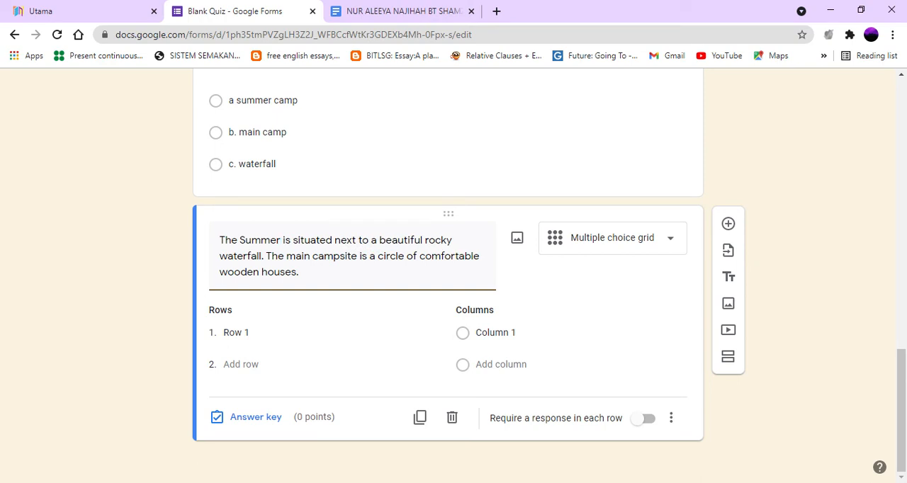
pyautogui.write('........')
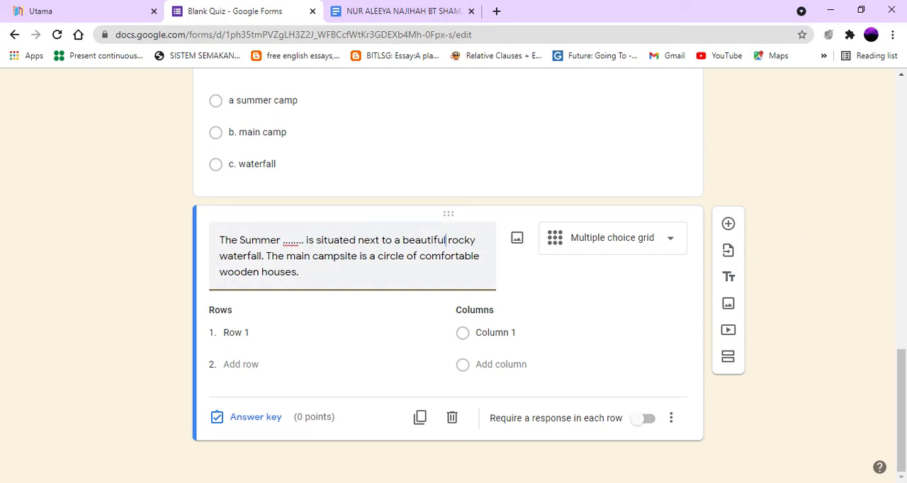
# Step: Replace the word "beautiful" in the grid question's text with a dotted blank
pyautogui.press('BackSpace')
pyautogui.press('BackSpace')
pyautogui.press('BackSpace')
pyautogui.press('BackSpace')
pyautogui.press('BackSpace')
pyautogui.press('BackSpace')
pyautogui.press('BackSpace')
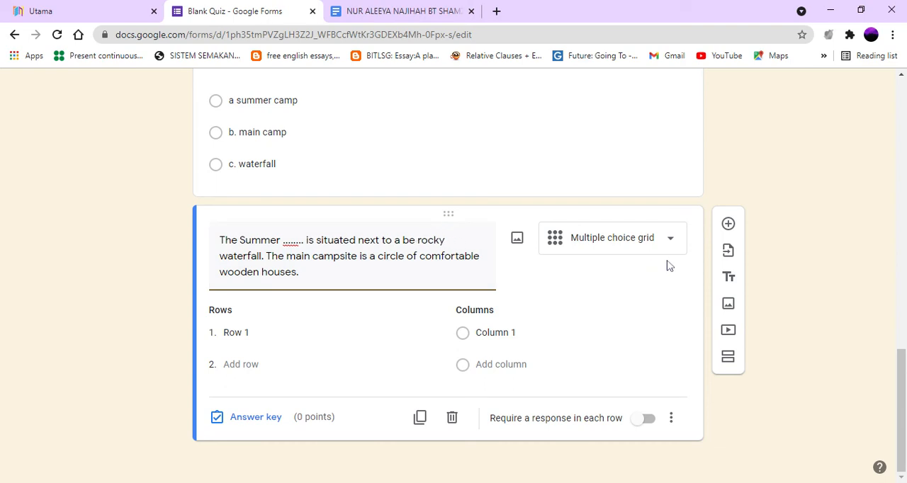
pyautogui.press('BackSpace')
pyautogui.press('BackSpace')
pyautogui.write('..........')
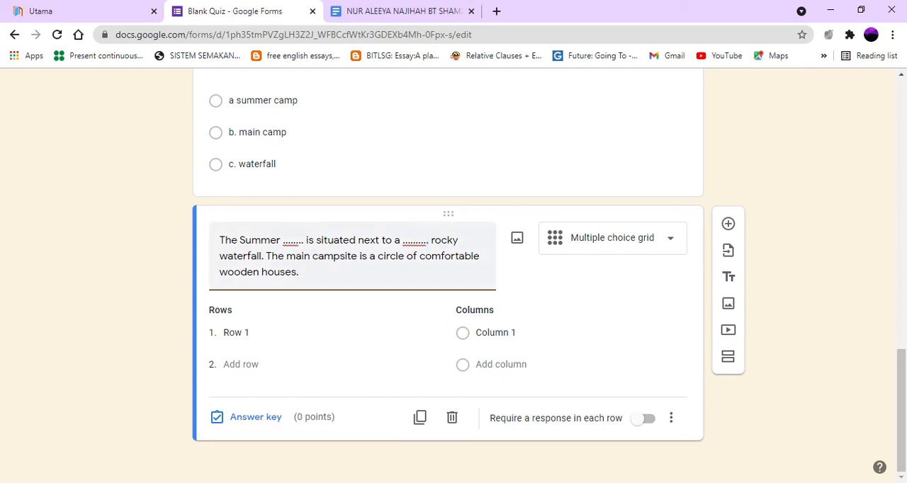
# Step: Replace the word "campsite" in the grid question's second sentence with a longer dotted blank
pyautogui.click(358, 256)
pyautogui.press('BackSpace')
pyautogui.press('BackSpace')
pyautogui.press('BackSpace')
pyautogui.press('BackSpace')
pyautogui.press('BackSpace')
pyautogui.press('BackSpace')
pyautogui.press('BackSpace')
pyautogui.press('BackSpace')
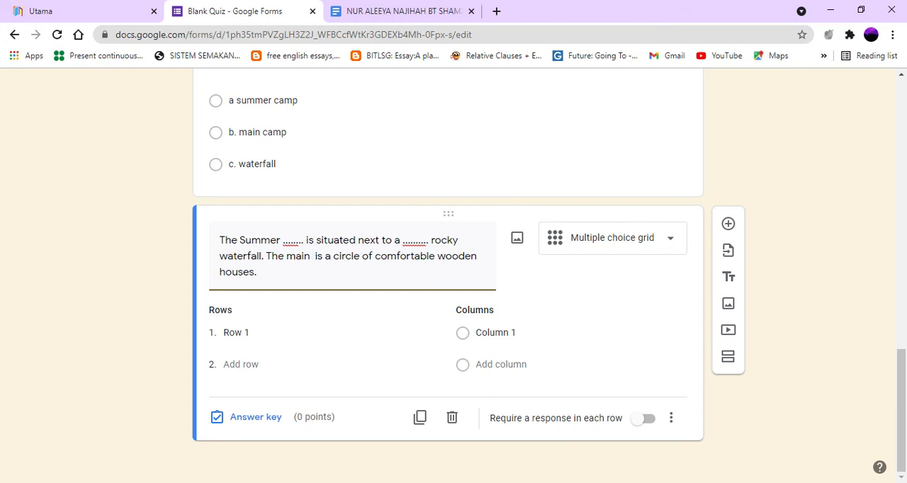
pyautogui.write('..........')
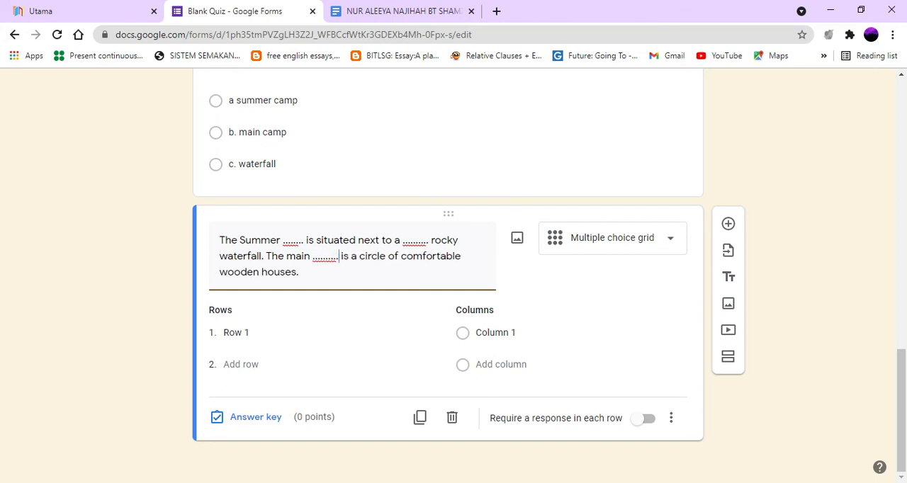
pyautogui.write('....')
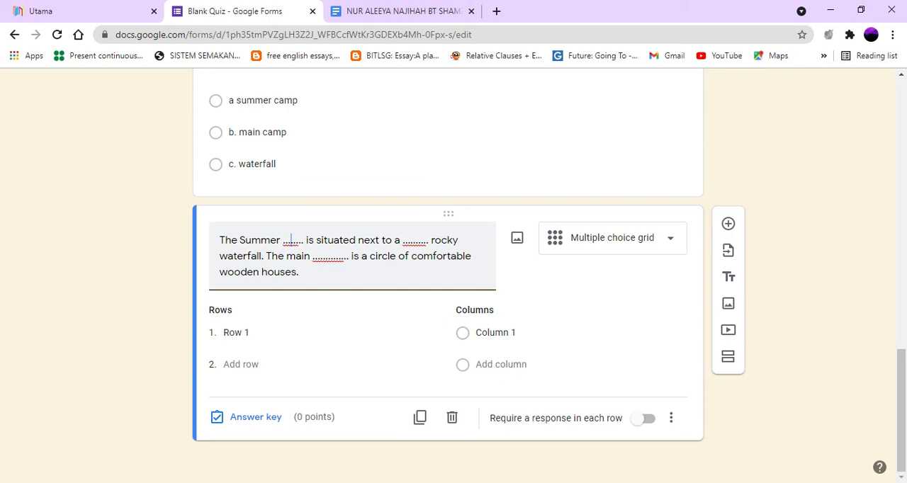
pyautogui.write('1')
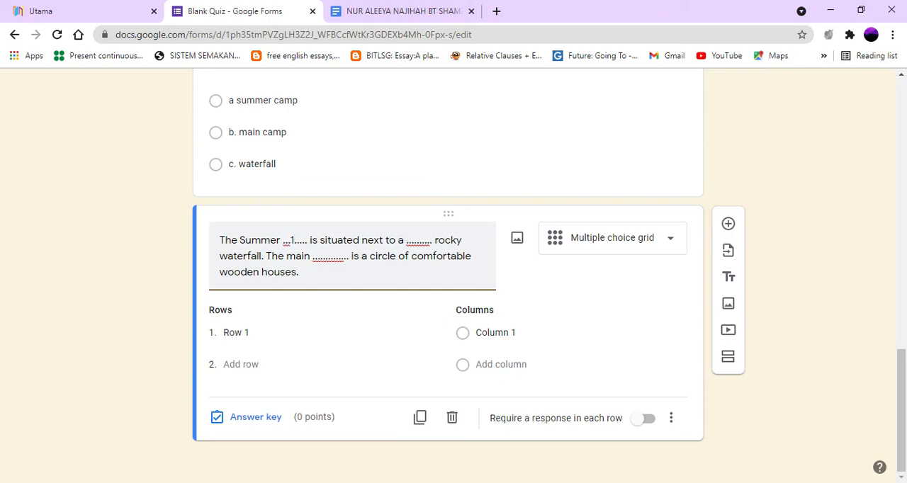
pyautogui.write('2')
pyautogui.write('3')
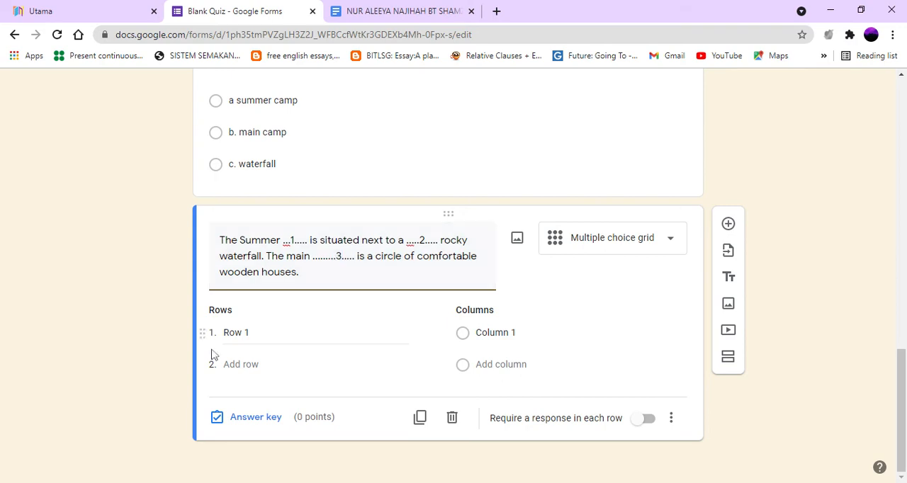
# Step: Add a second row labelled "Camp" to the multiple choice grid
pyautogui.click(238, 333)
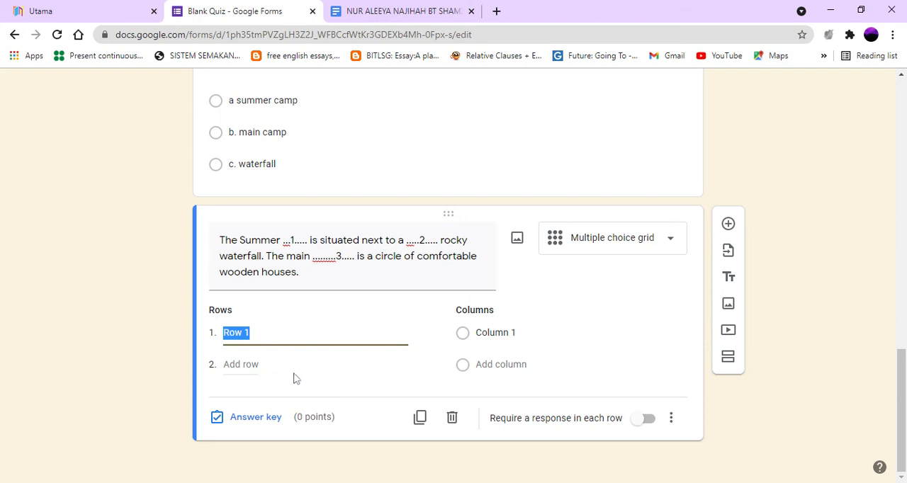
pyautogui.scroll(2, 303, 330)
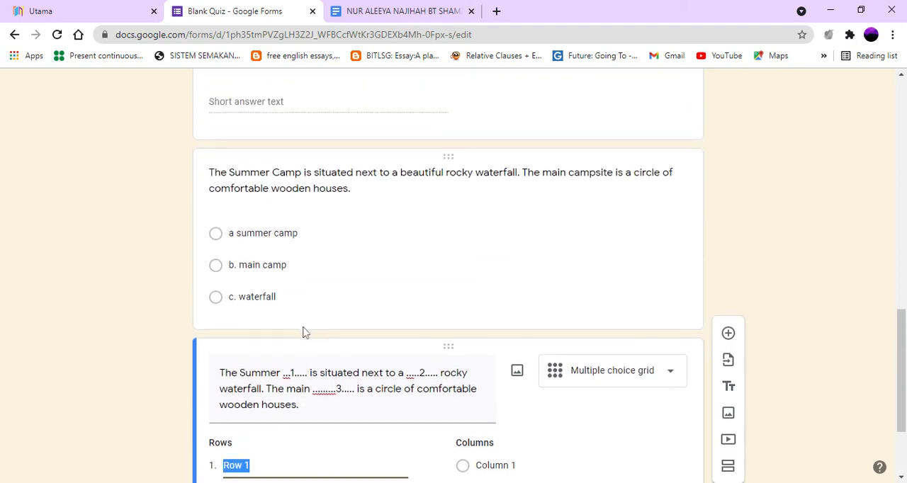
pyautogui.scroll(-2, 303, 330)
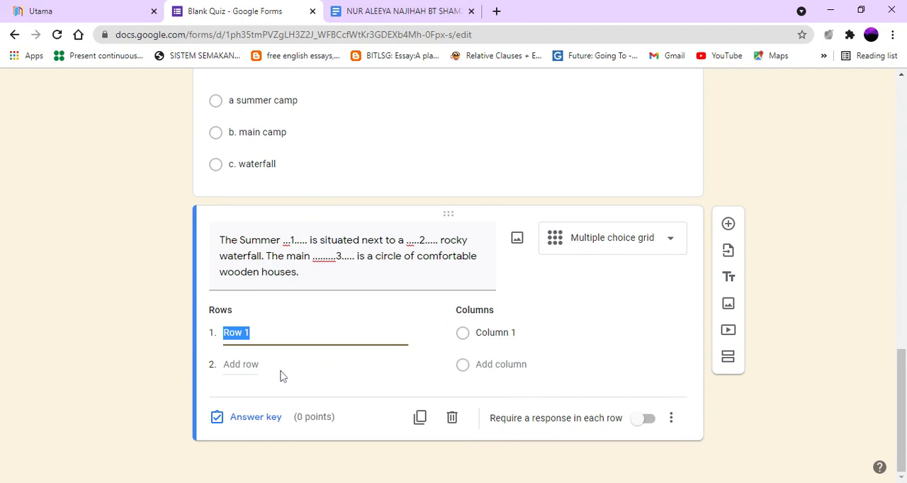
pyautogui.click(248, 365)
pyautogui.write('C')
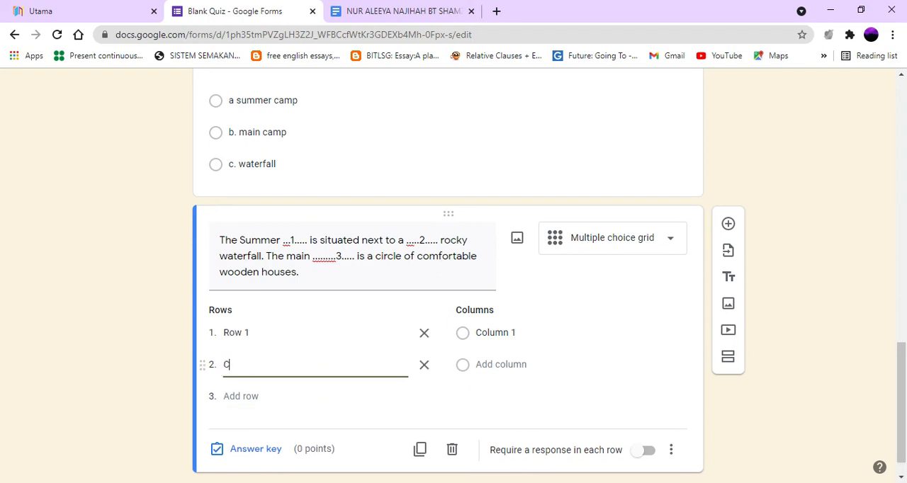
pyautogui.write('amp')
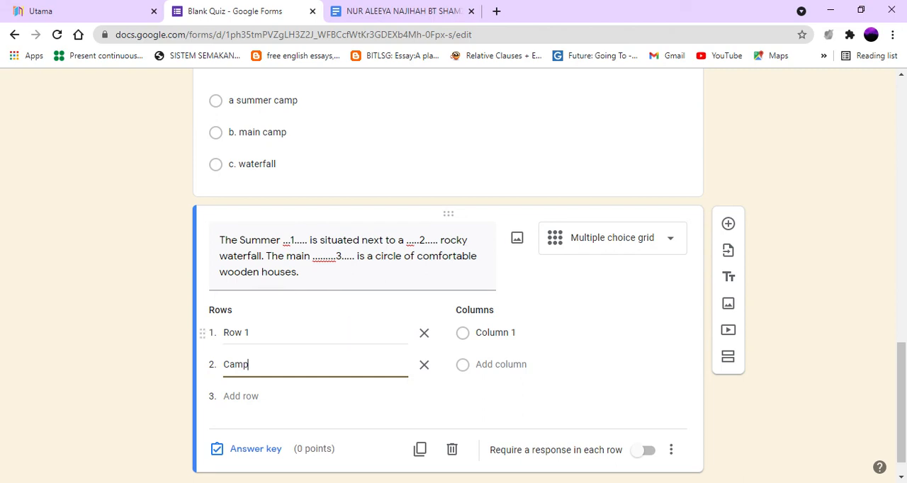
# Step: Label the grid's first row "campsite"
pyautogui.scroll(2, 318, 355)
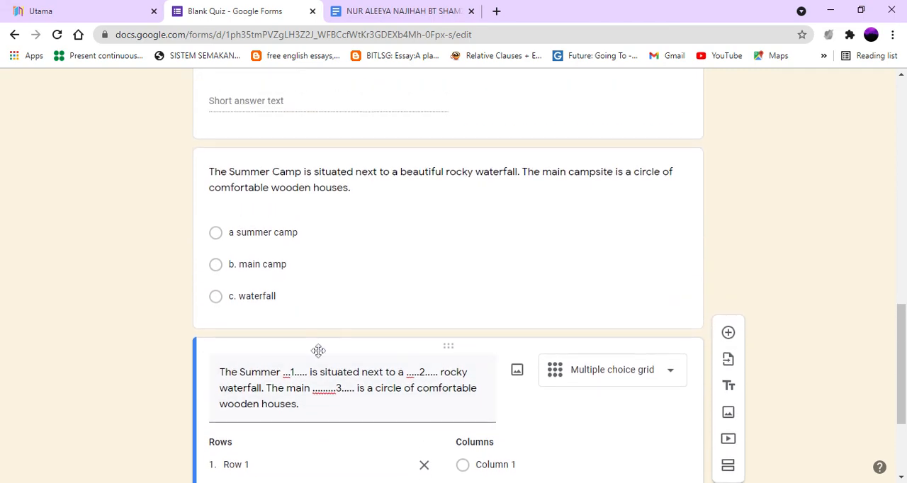
pyautogui.scroll(-2, 318, 351)
pyautogui.click(318, 339)
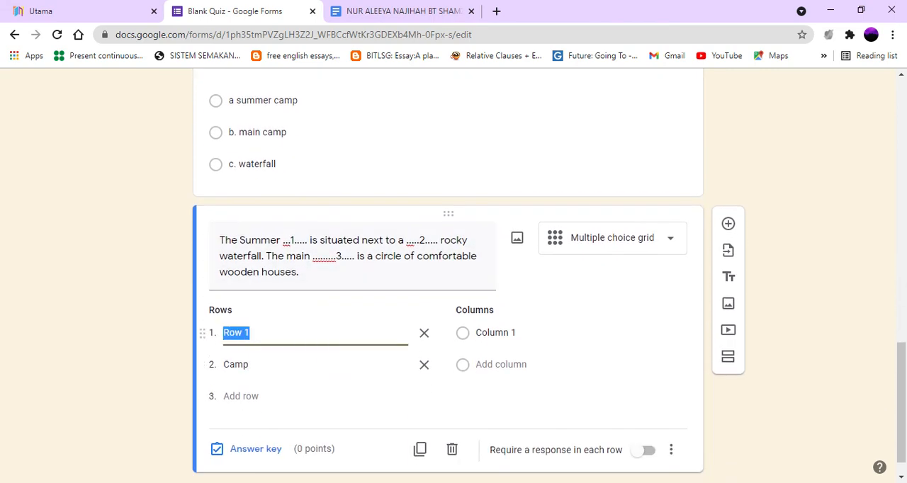
pyautogui.write('campsite')
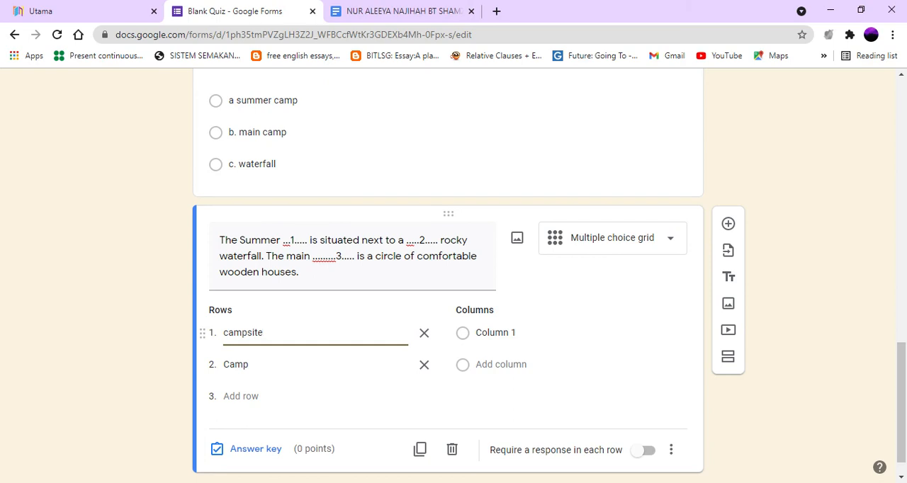
# Step: Add a third row labelled "beautiful" to the multiple choice grid
pyautogui.click(240, 396)
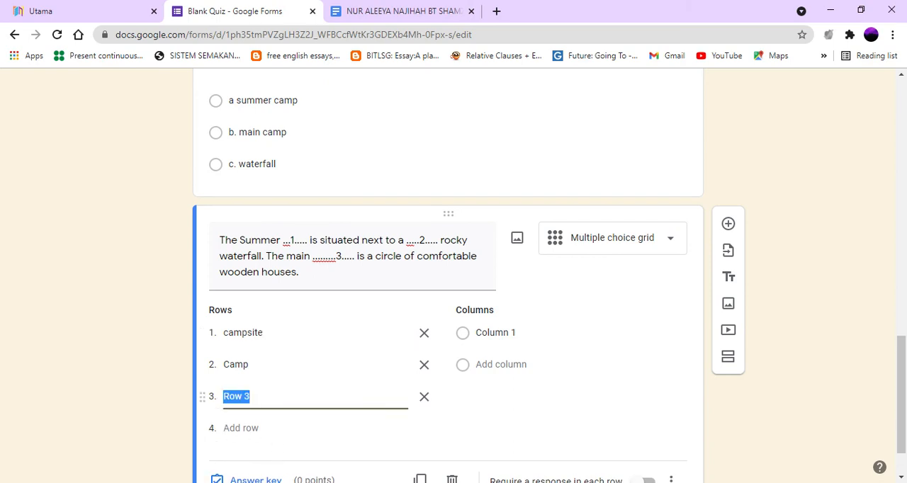
pyautogui.scroll(1, 391, 287)
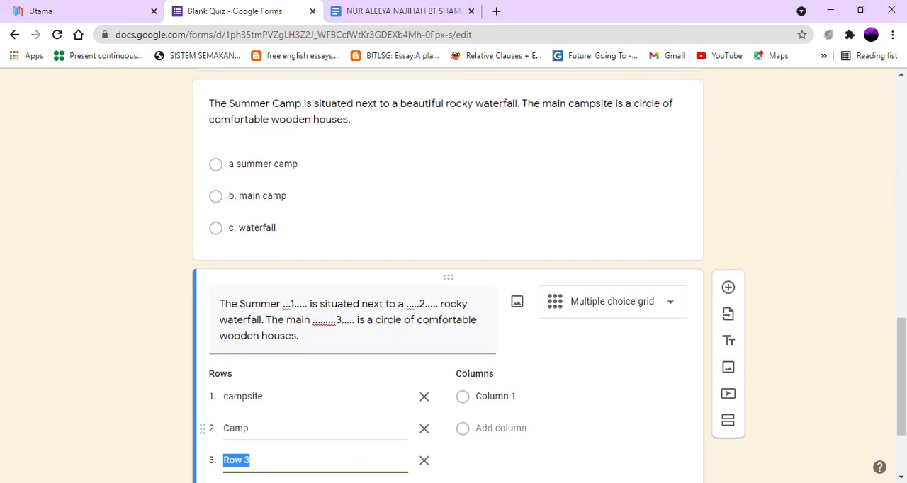
pyautogui.scroll(1, 448, 283)
pyautogui.scroll(-2, 448, 284)
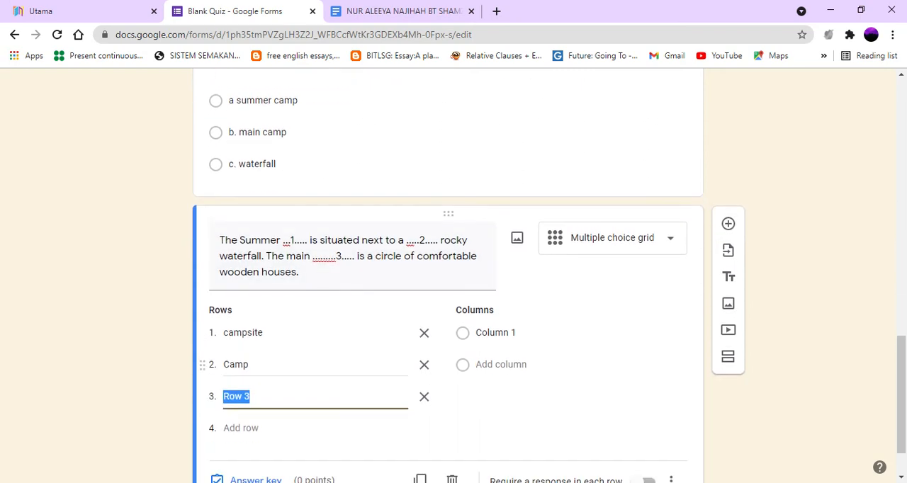
pyautogui.write('beautiful')
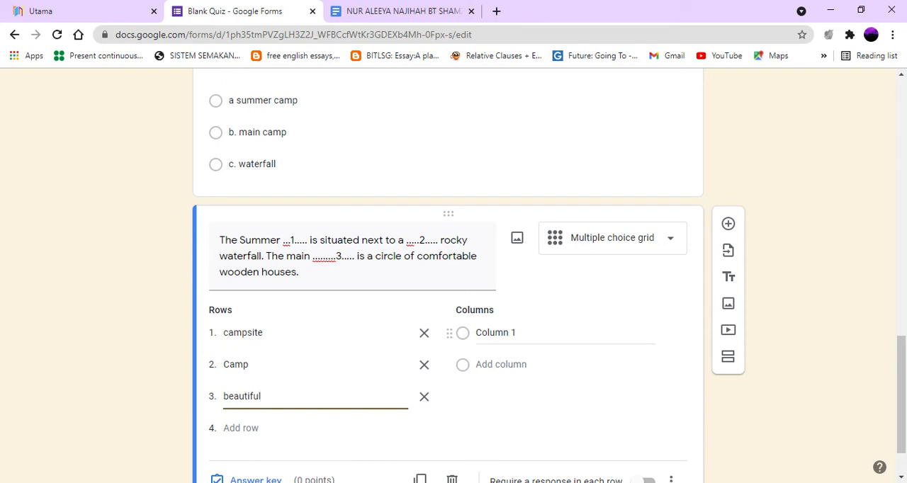
# Step: Give the multiple choice grid three columns labelled 1, 2 and 3
pyautogui.click(497, 333)
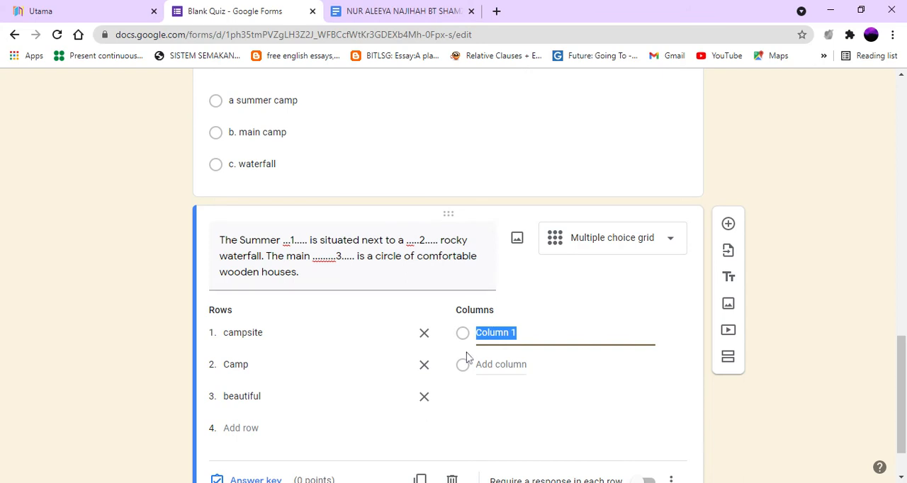
pyautogui.write('1')
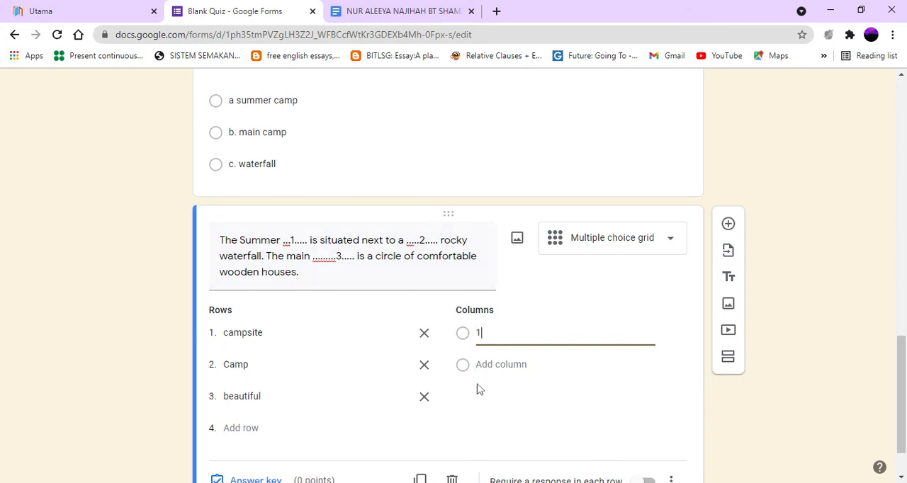
pyautogui.click(496, 365)
pyautogui.write('2')
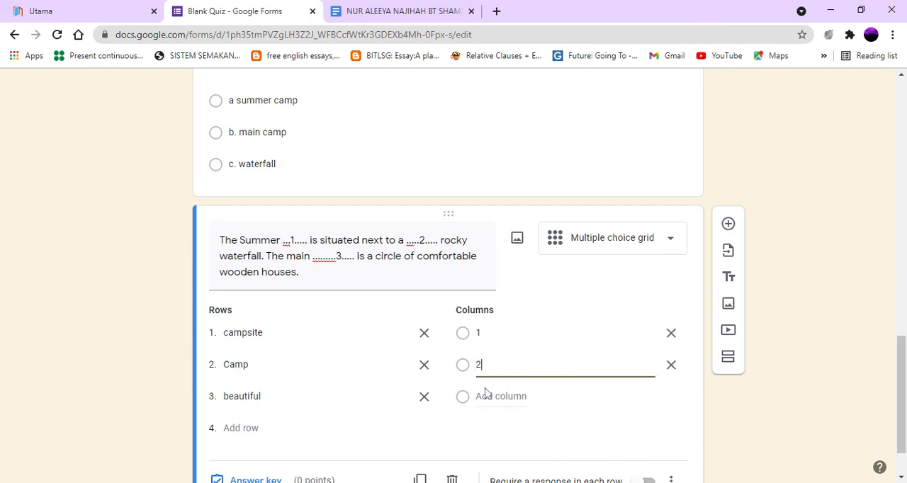
pyautogui.click(485, 394)
pyautogui.write('3')
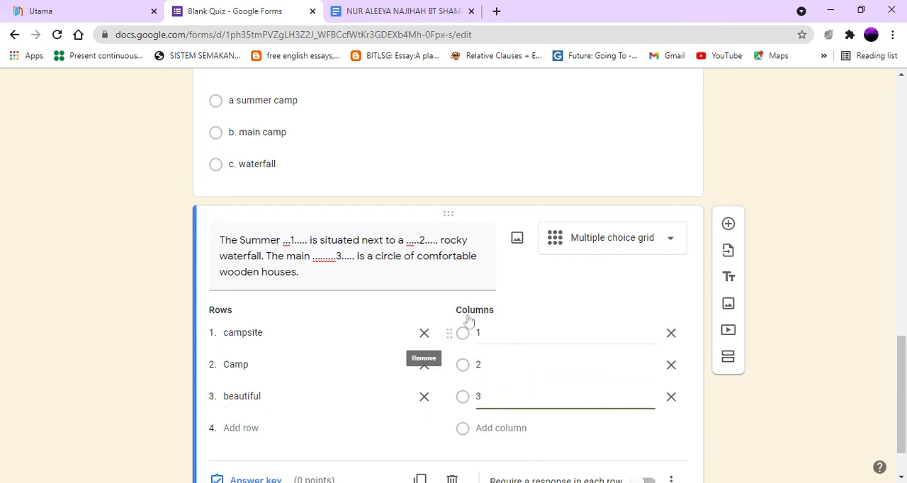
pyautogui.scroll(-1, 383, 422)
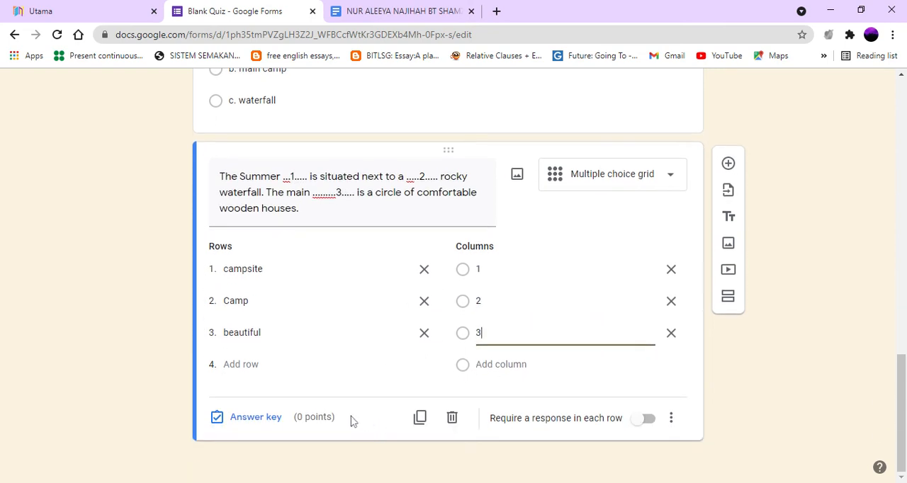
# Step: Give each row of the multiple choice grid 1 point in its answer key
pyautogui.click(267, 427)
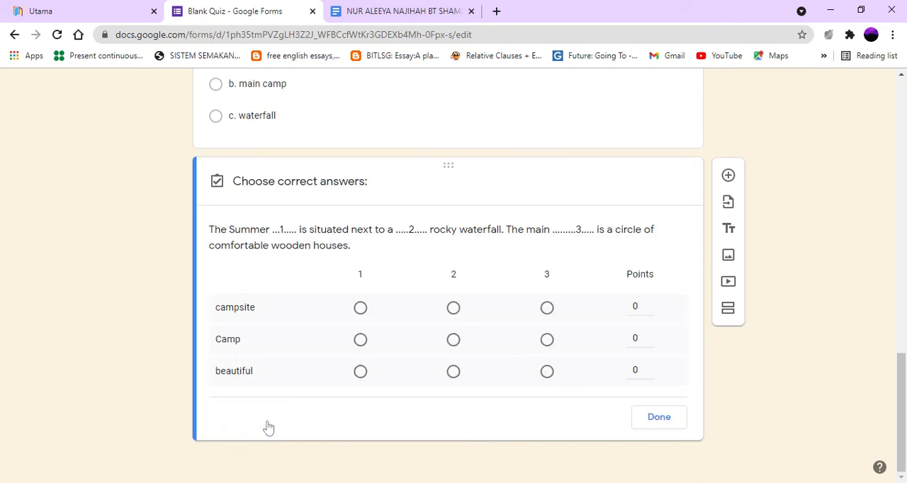
pyautogui.click(649, 303)
pyautogui.click(649, 335)
pyautogui.click(649, 367)
# Step: Set the grid's correct answers to Camp 1, beautiful 2 and campsite 3, and require a response in each row
pyautogui.click(360, 340)
pyautogui.click(454, 373)
pyautogui.click(547, 309)
pyautogui.click(655, 423)
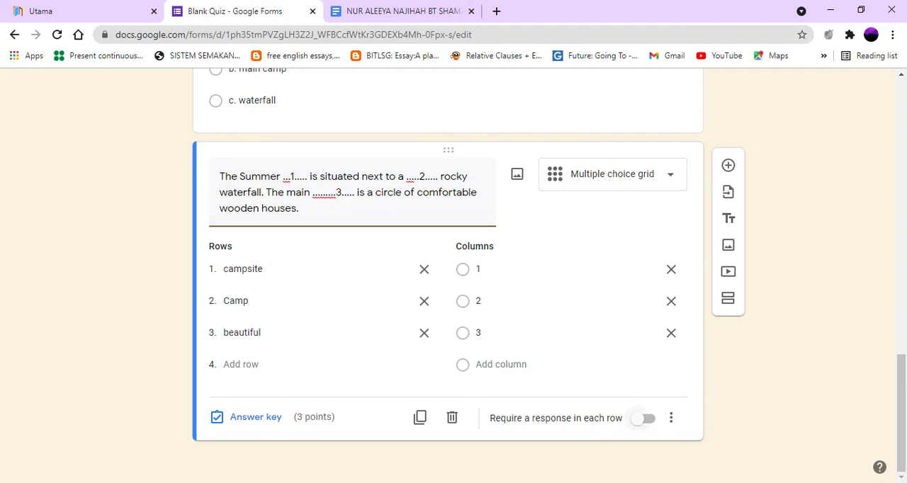
pyautogui.click(646, 419)
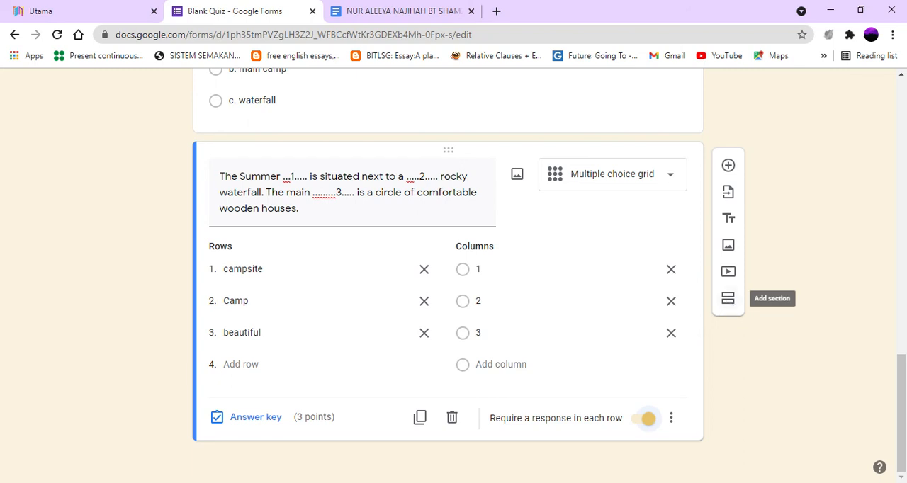
# Step: Add a new section after the grid question and title it "part 2"
pyautogui.click(728, 299)
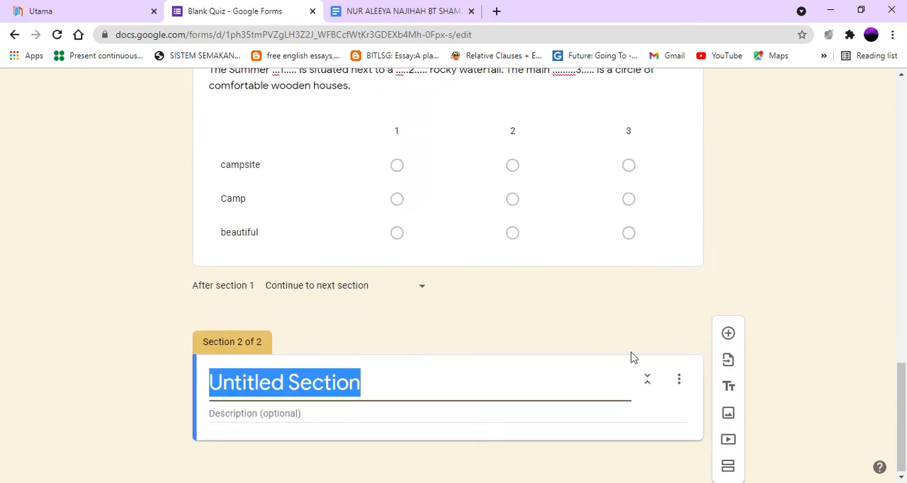
pyautogui.write('p')
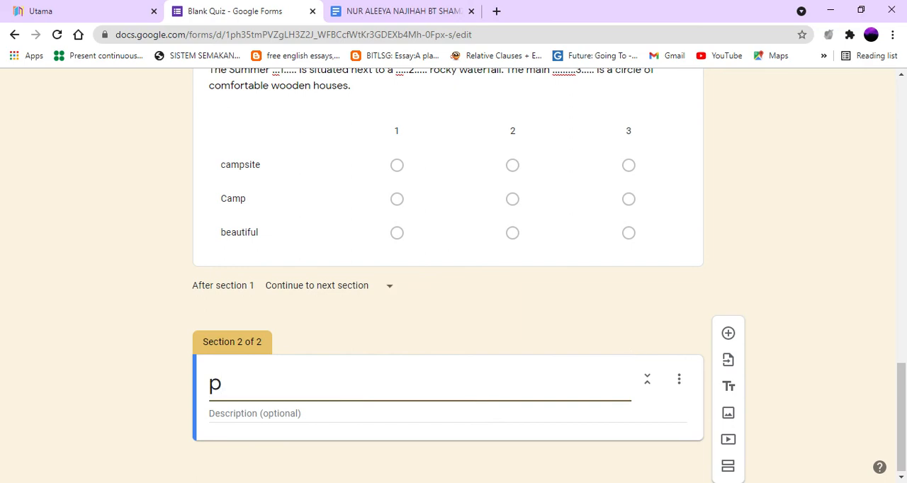
pyautogui.write('art 2')
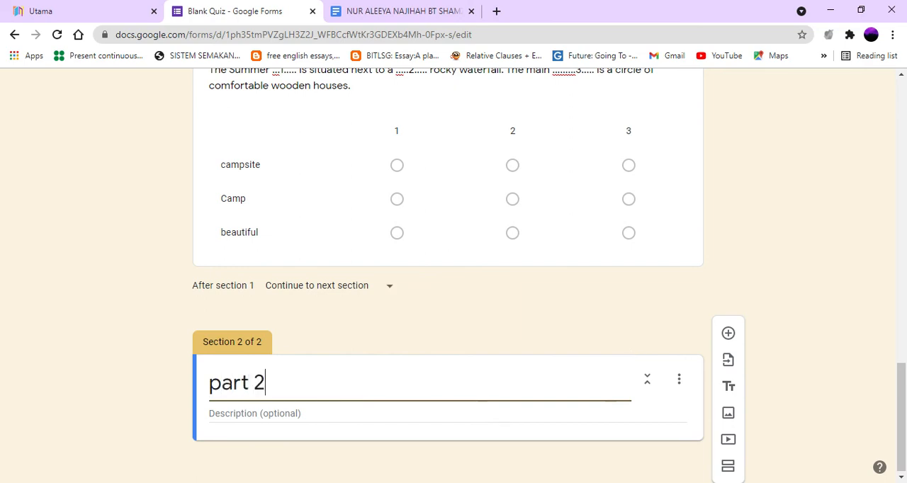
# Step: Add a Dropdown question to part 2 with the copied text about the Summer Camp beside a beautiful rocky waterfall
pyautogui.click(730, 334)
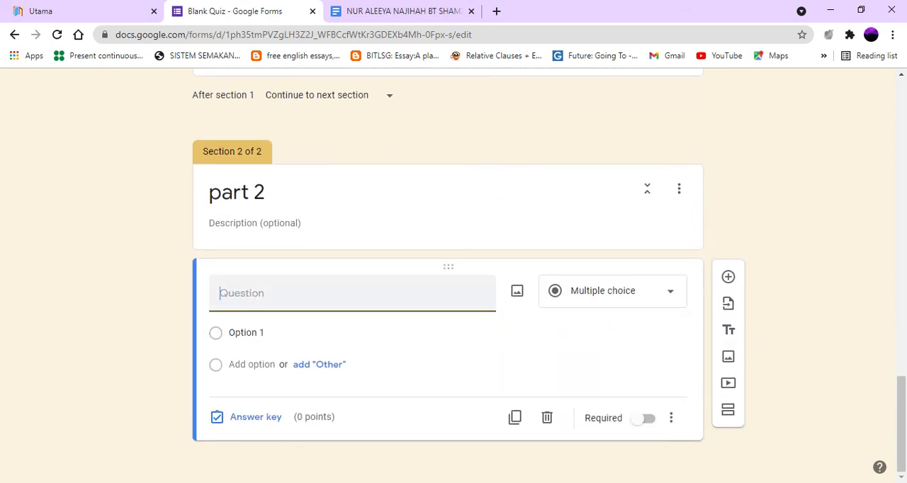
pyautogui.write('The Summer Camp is situated next to a beautiful rocky waterfall. The main campsite is a circle of comfortable wooden houses.')
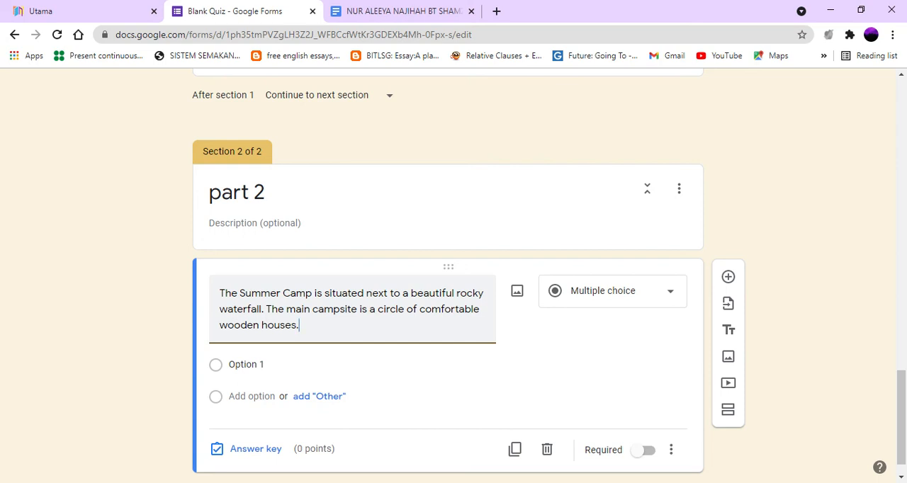
pyautogui.click(599, 307)
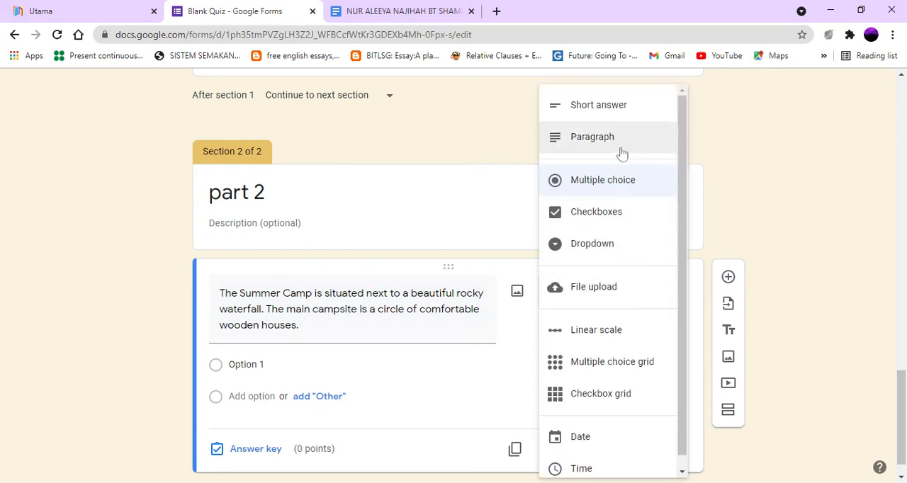
pyautogui.click(589, 245)
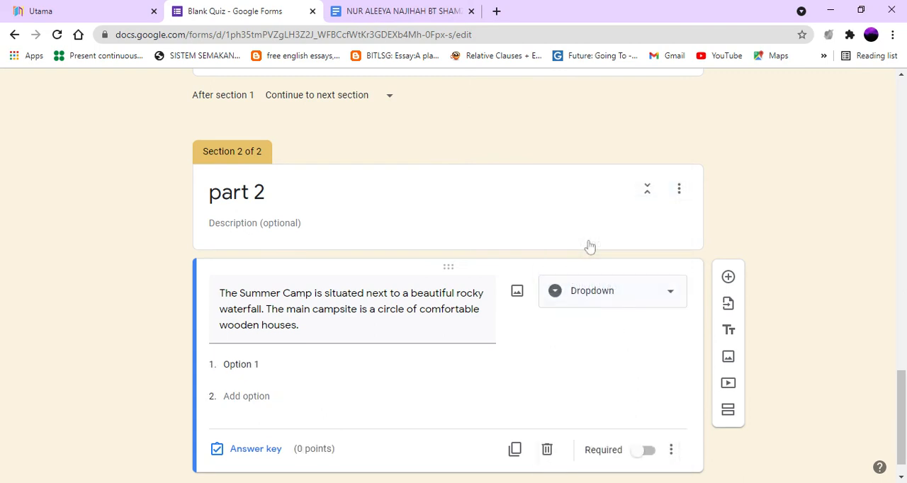
# Step: Give the dropdown question the options "true" and "False"
pyautogui.click(292, 367)
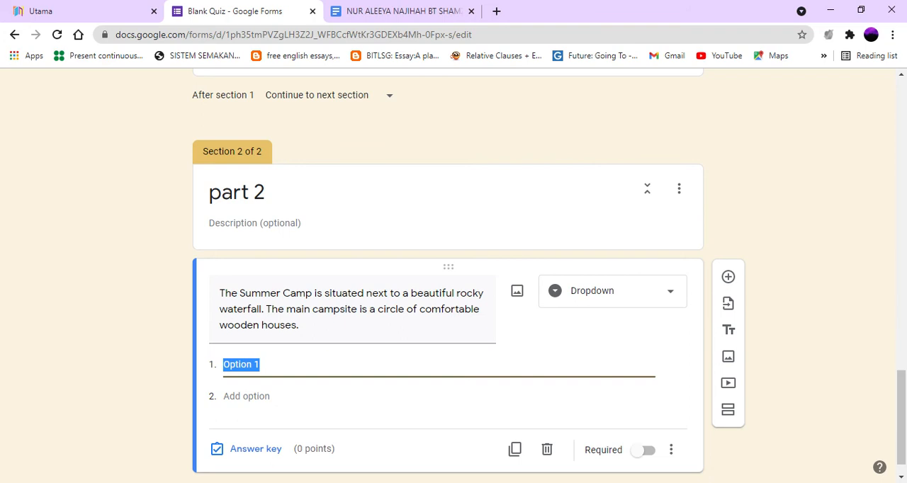
pyautogui.write('true')
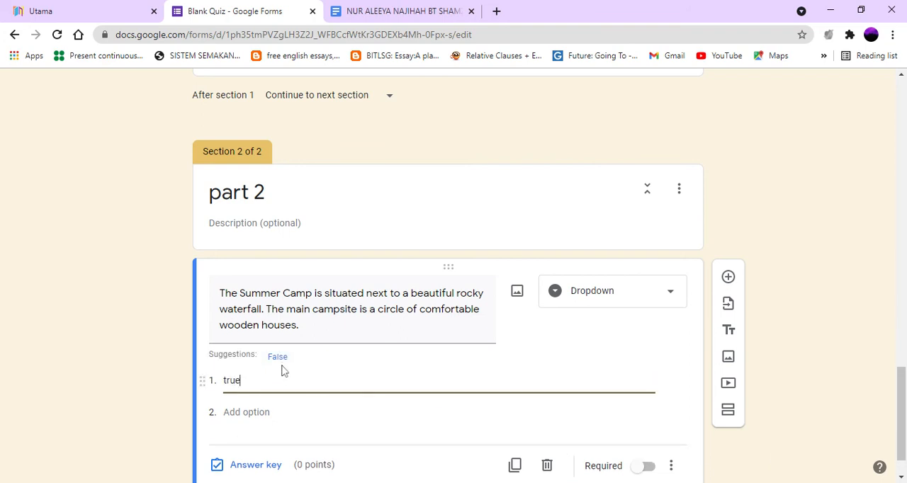
pyautogui.click(279, 362)
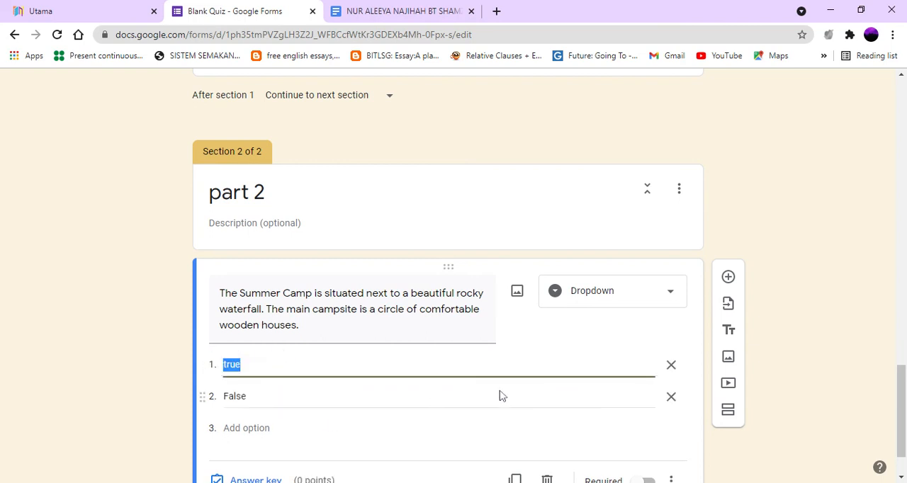
# Step: Set the dropdown question's answer key to "true", worth 1 point
pyautogui.scroll(-1, 497, 398)
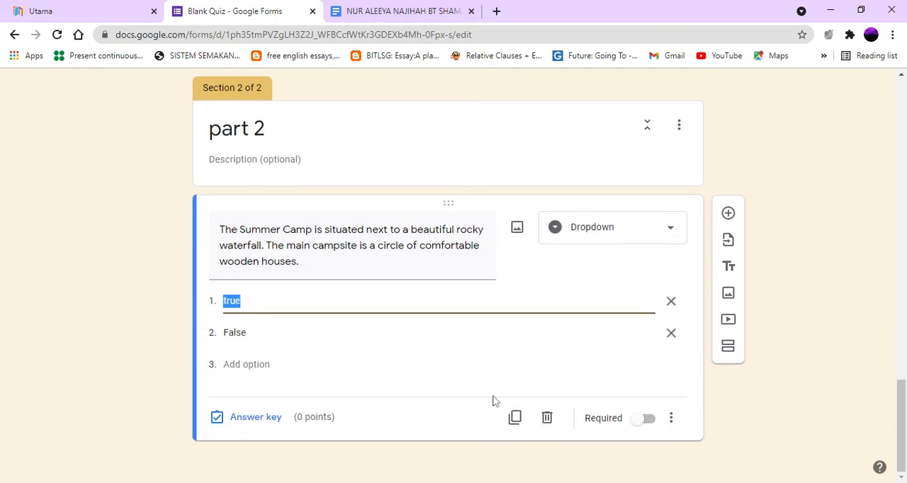
pyautogui.click(259, 423)
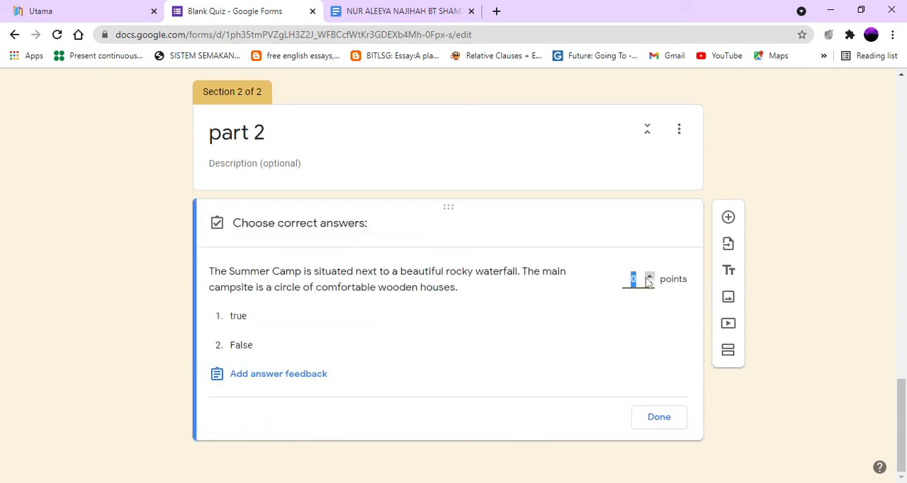
pyautogui.click(649, 277)
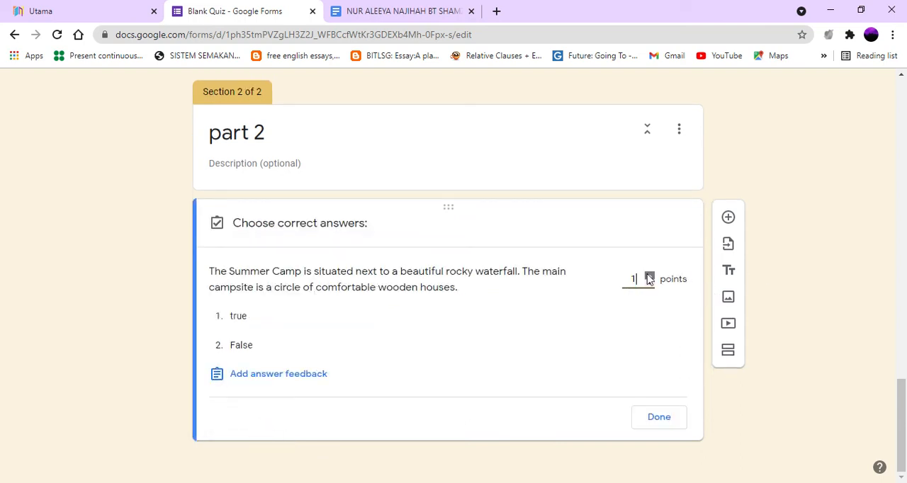
pyautogui.click(282, 324)
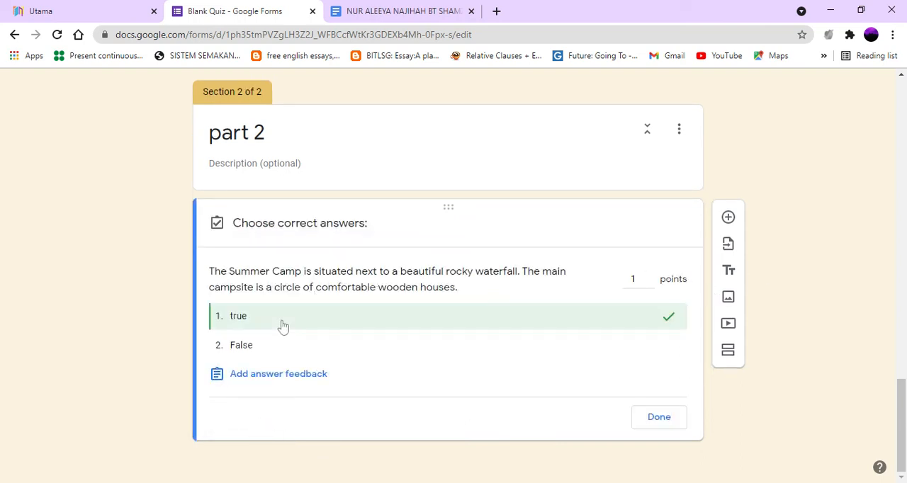
pyautogui.click(657, 418)
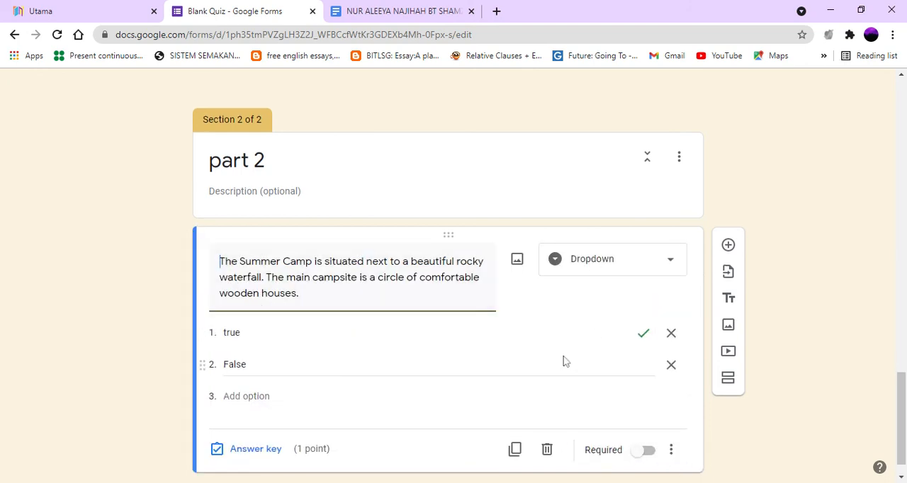
# Step: Choose the form "F5 UNIT 10 GRAMMAR" as the source for importing questions
pyautogui.scroll(1, 445, 394)
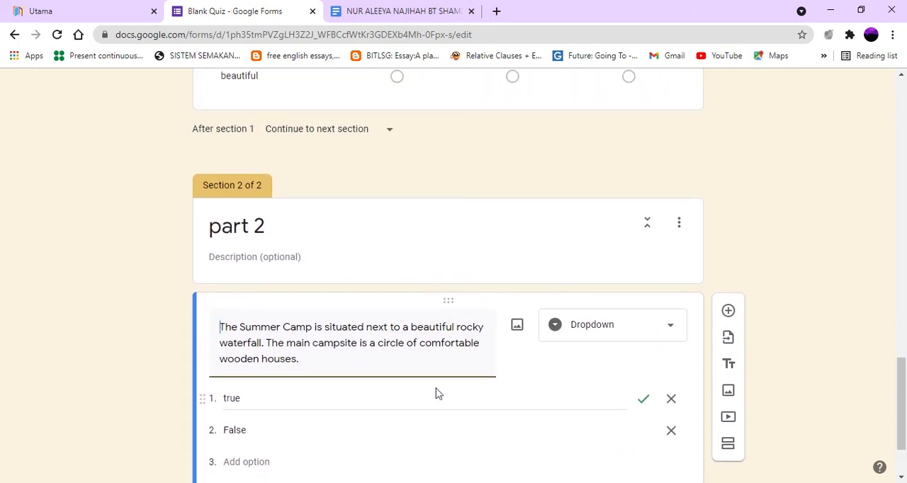
pyautogui.scroll(-2, 447, 388)
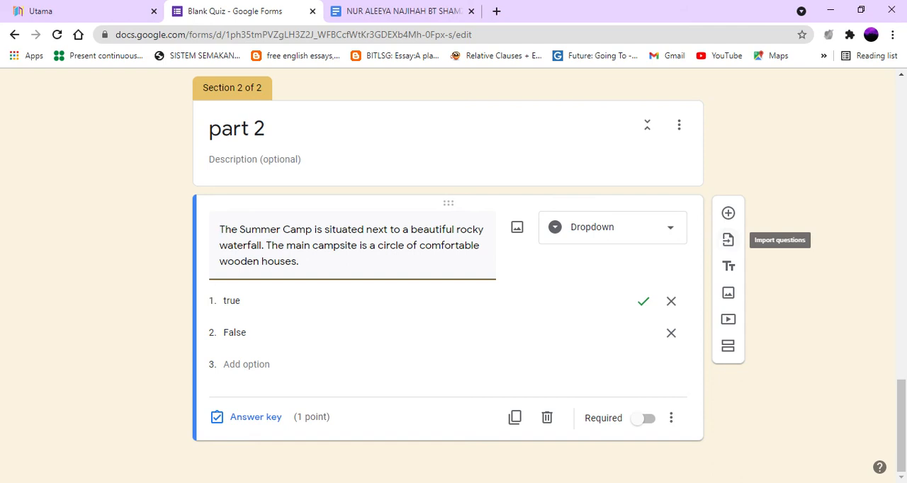
pyautogui.click(728, 242)
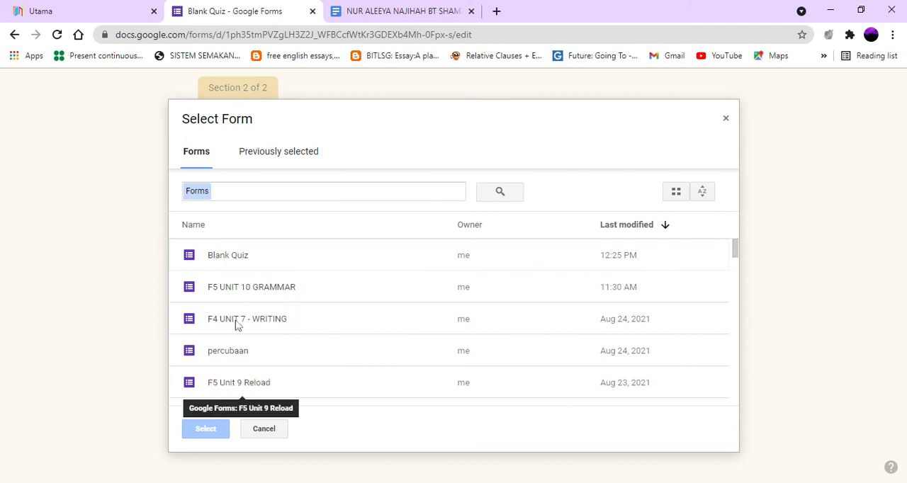
pyautogui.click(255, 291)
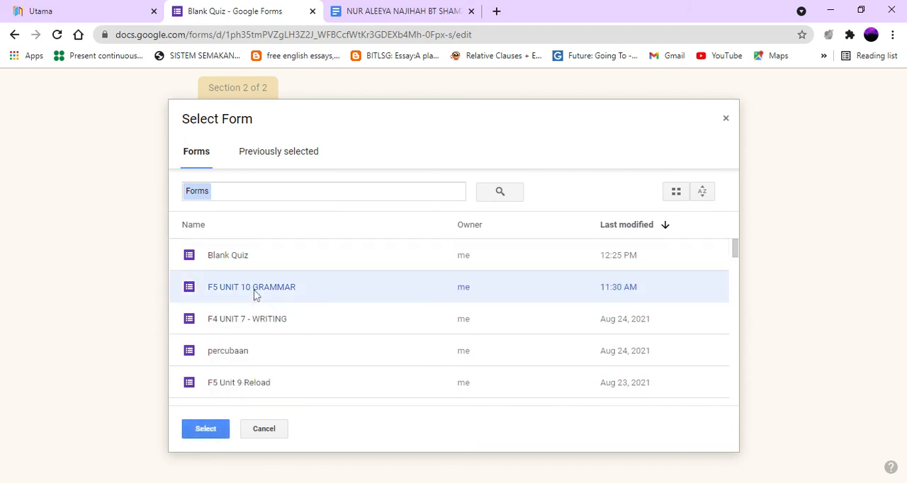
pyautogui.click(206, 430)
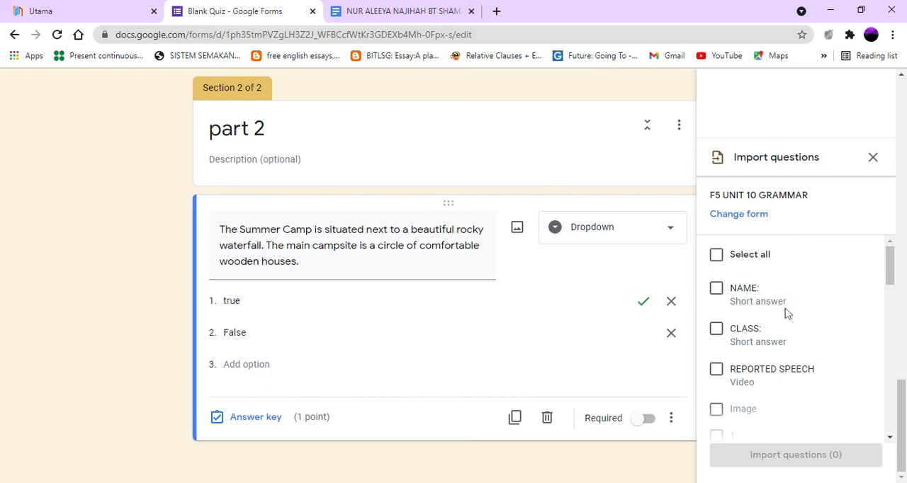
# Step: Import the last three short answer questions, 6, 7 and 8, from F5 UNIT 10 GRAMMAR into part 2
pyautogui.scroll(-2, 785, 316)
pyautogui.scroll(-10, 786, 325)
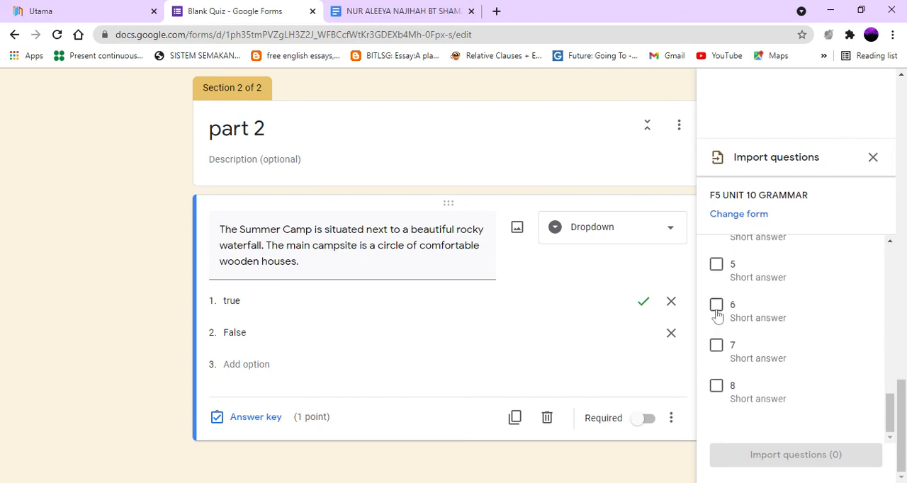
pyautogui.click(717, 309)
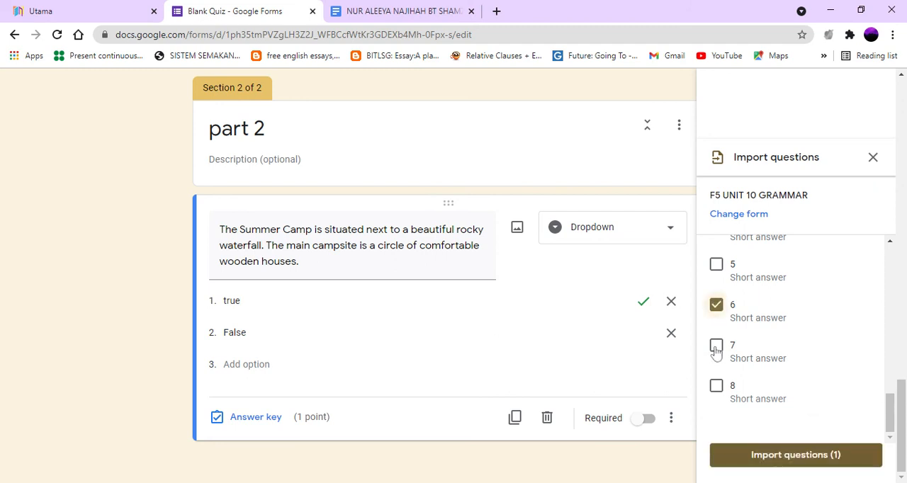
pyautogui.click(717, 347)
pyautogui.click(716, 387)
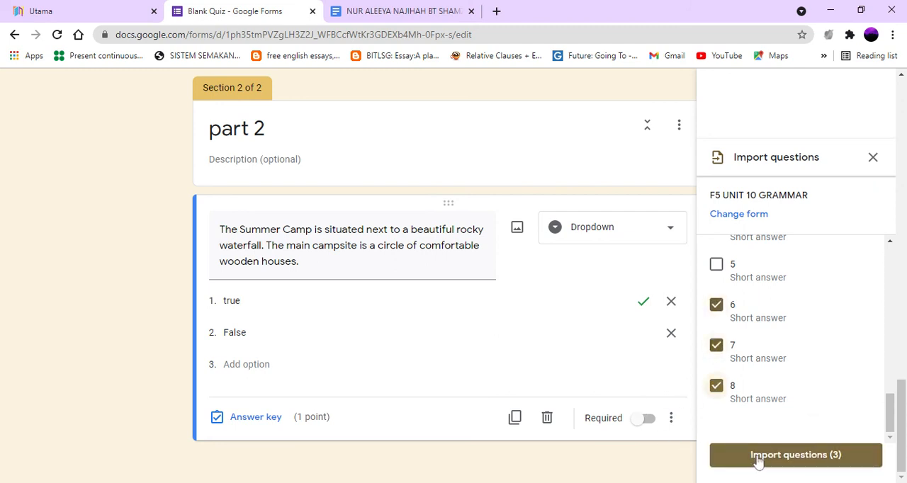
pyautogui.scroll(4, 764, 344)
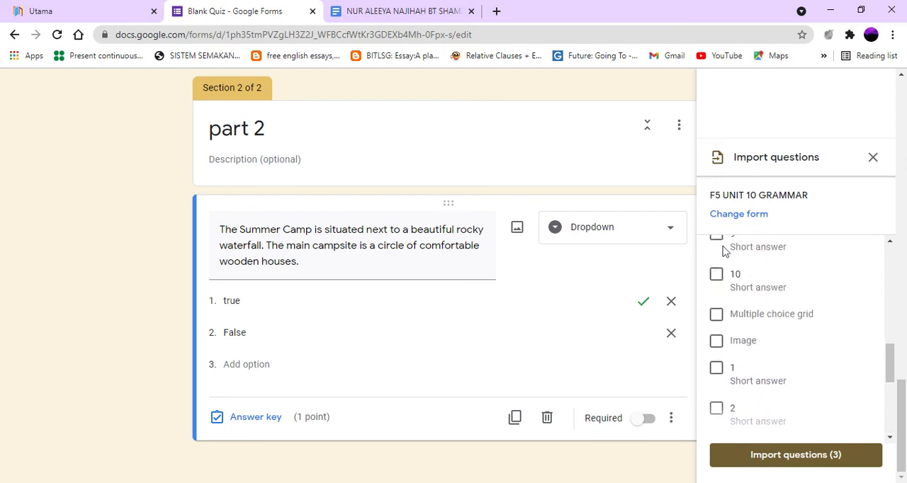
pyautogui.scroll(3, 723, 298)
pyautogui.scroll(-4, 745, 358)
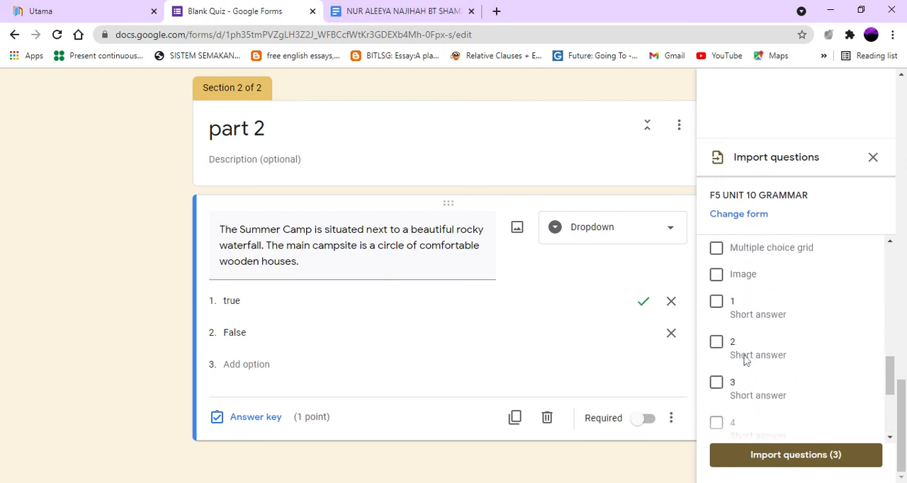
pyautogui.scroll(-3, 745, 358)
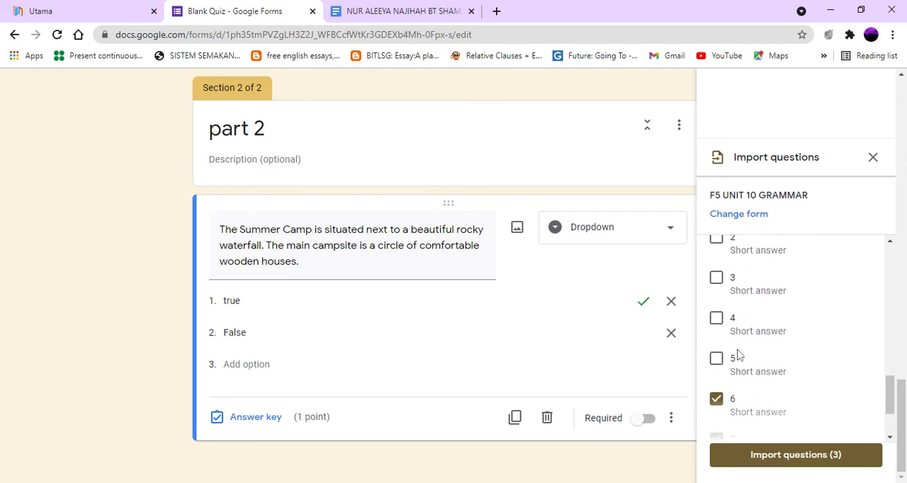
pyautogui.click(796, 455)
# Step: Review the imported questions in part 2 and go back to the beginning of the form
pyautogui.scroll(-1, 348, 245)
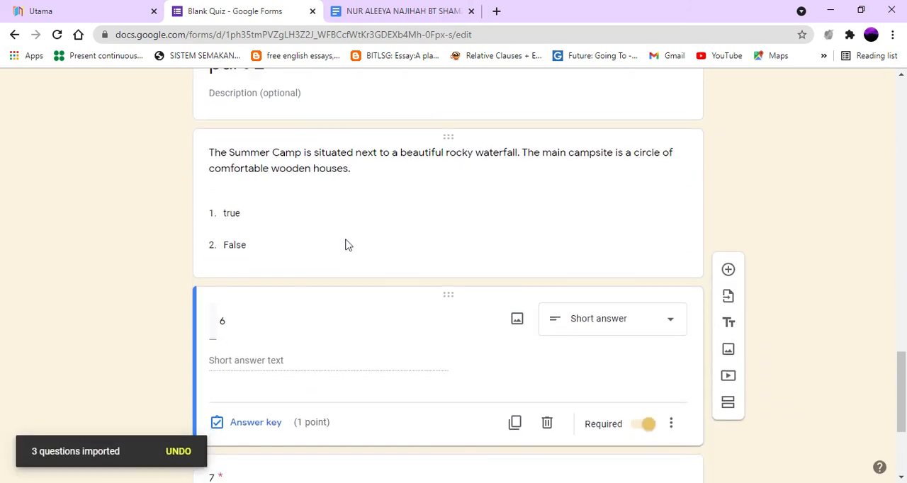
pyautogui.scroll(-3, 348, 245)
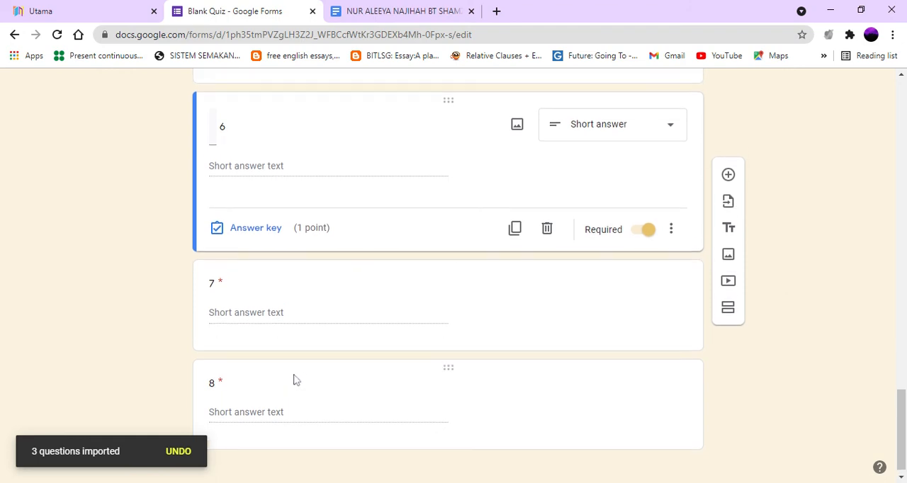
pyautogui.scroll(4, 299, 340)
pyautogui.scroll(-4, 298, 354)
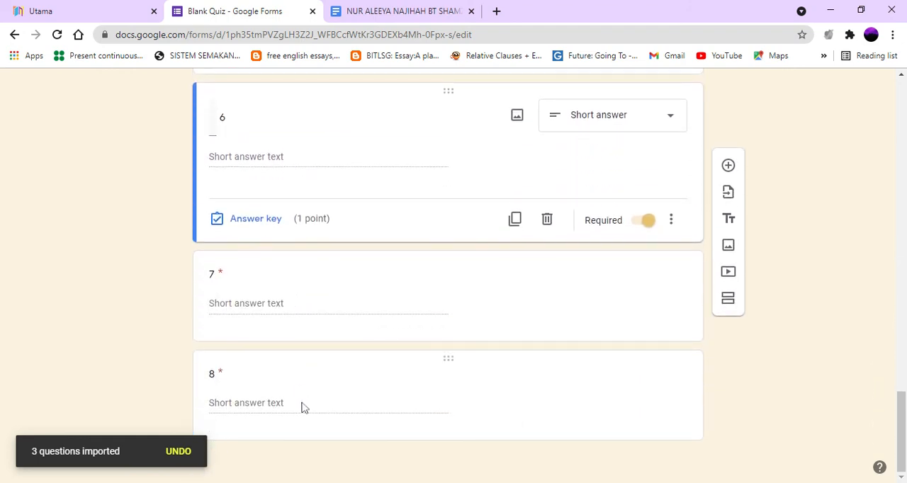
pyautogui.scroll(10, 298, 375)
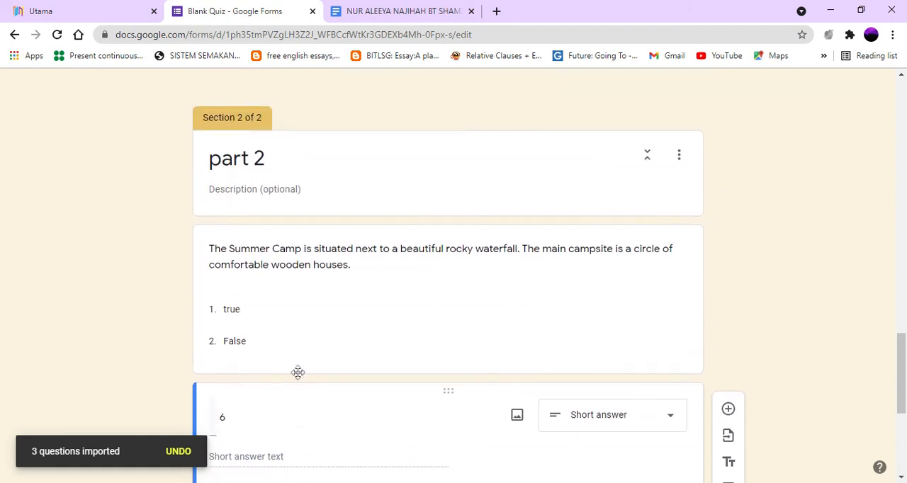
pyautogui.scroll(15, 347, 238)
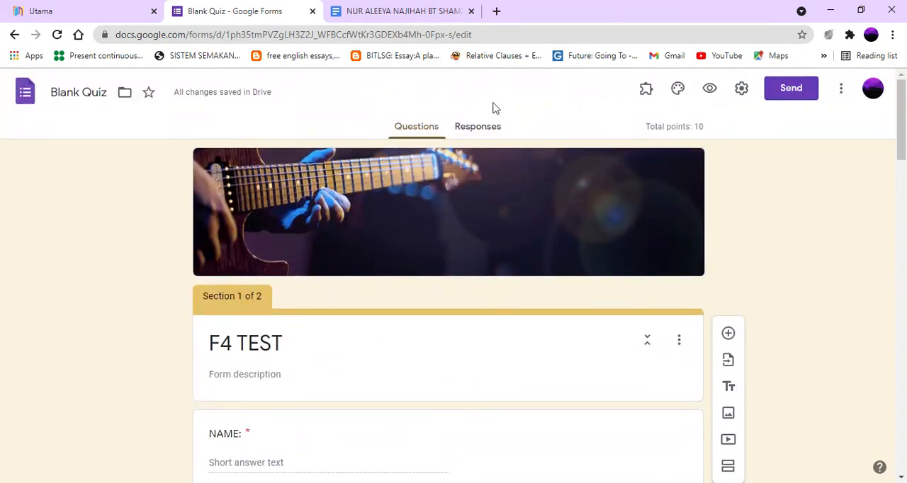
# Step: Preview the F4 TEST quiz, look through section 1 and try to continue with the required questions unanswered
pyautogui.click(710, 90)
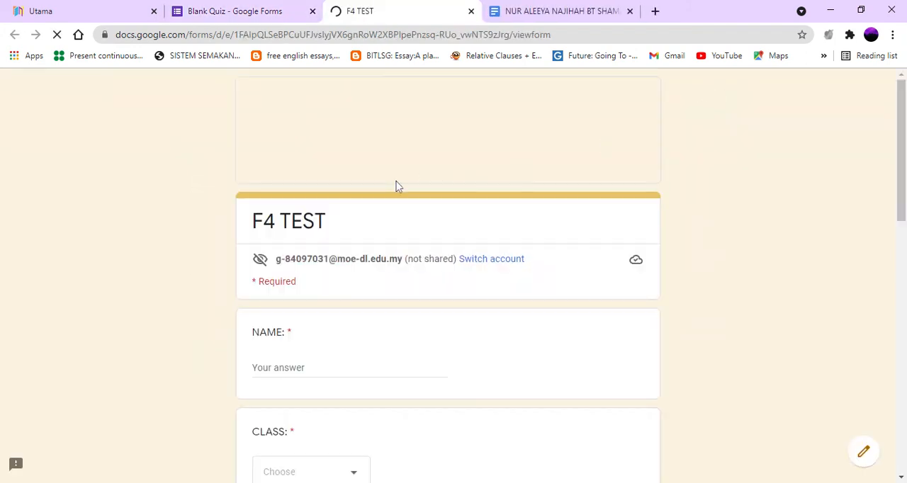
pyautogui.scroll(-8, 417, 176)
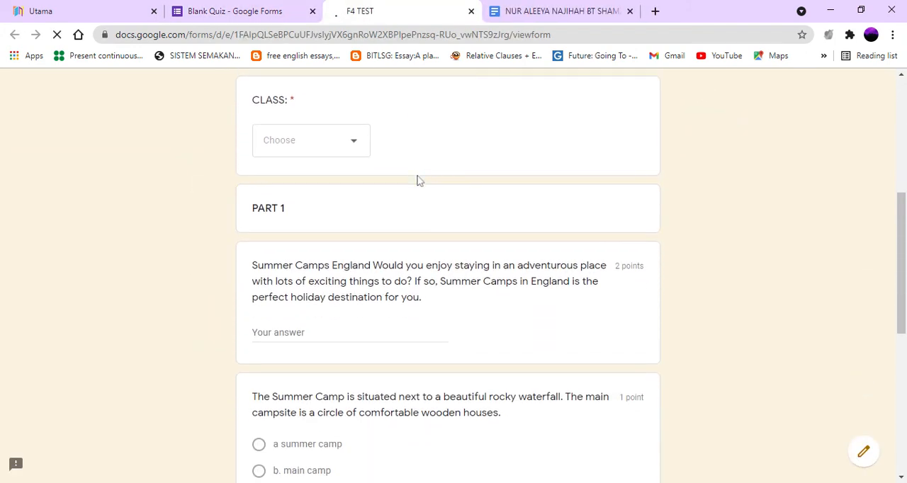
pyautogui.scroll(-2, 426, 203)
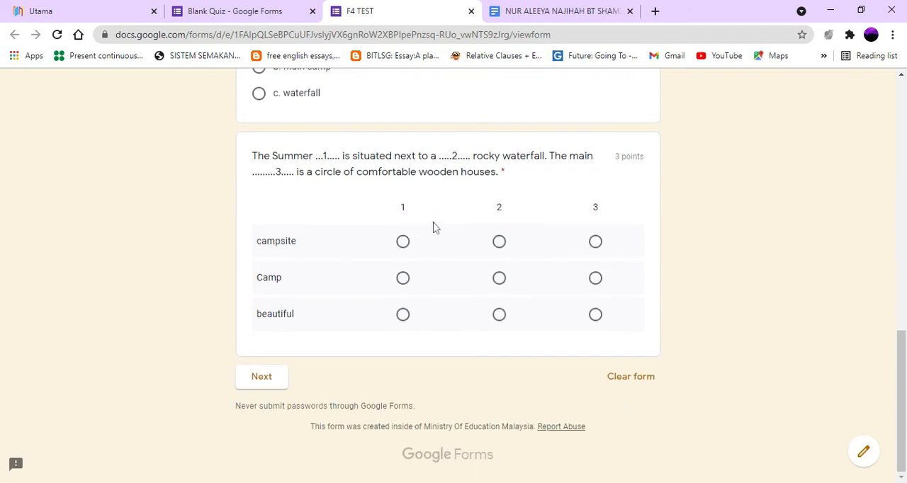
pyautogui.click(278, 382)
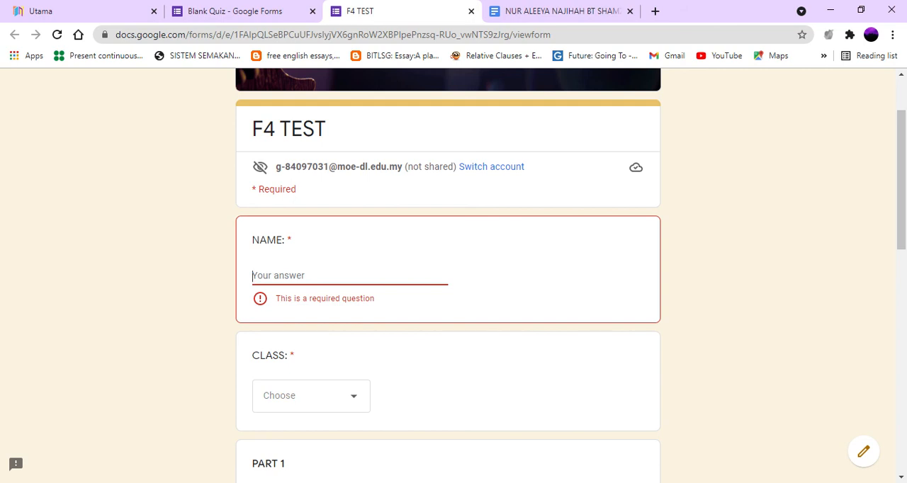
# Step: Fill in the preview's NAME with "a" and CLASS with "4 A", and try to continue with the grid question unanswered
pyautogui.write('s')
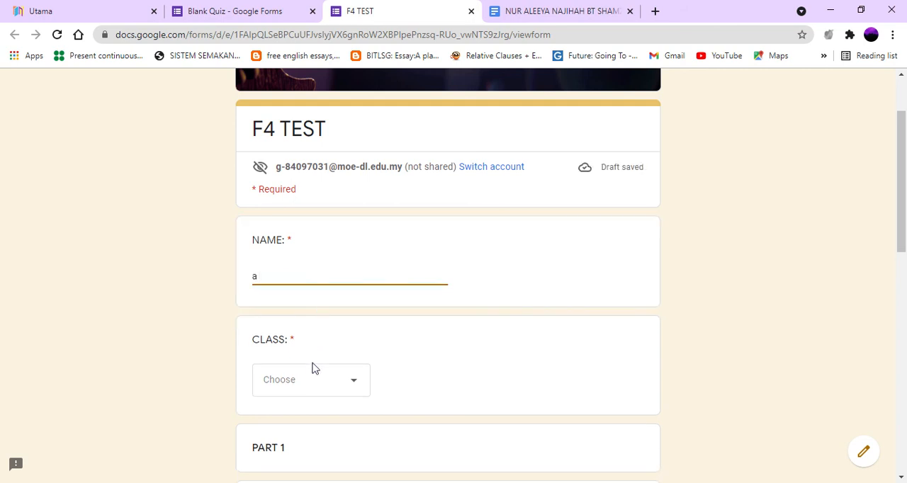
pyautogui.click(314, 385)
pyautogui.click(302, 327)
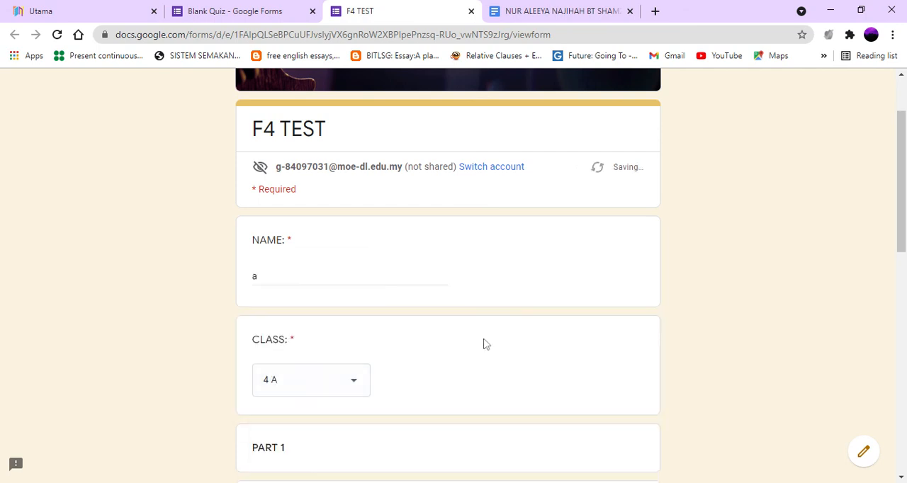
pyautogui.scroll(-5, 464, 348)
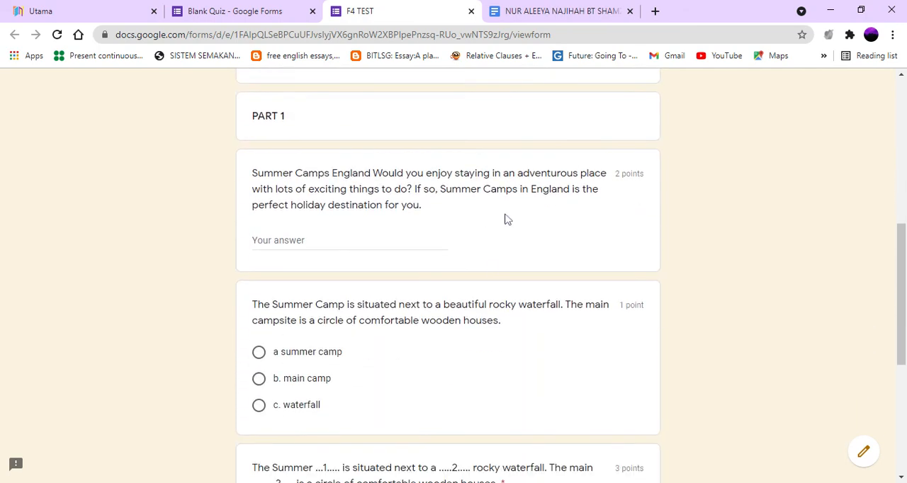
pyautogui.scroll(-5, 478, 319)
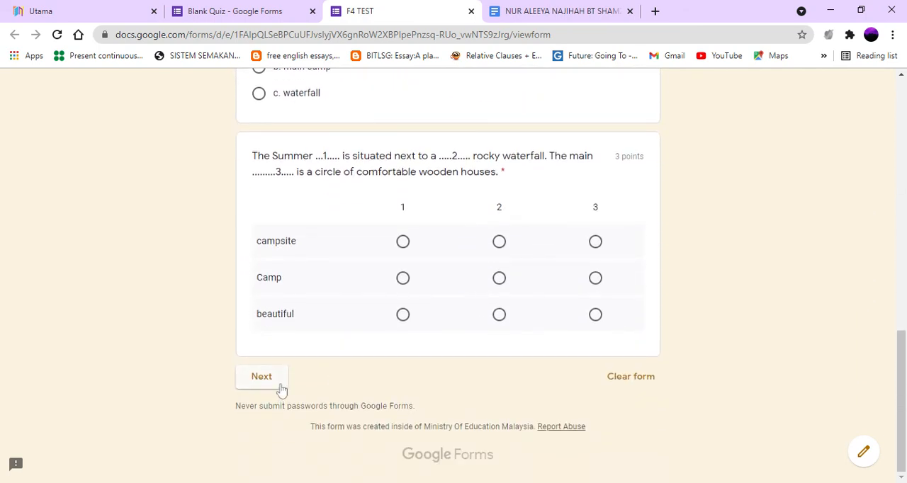
pyautogui.click(262, 377)
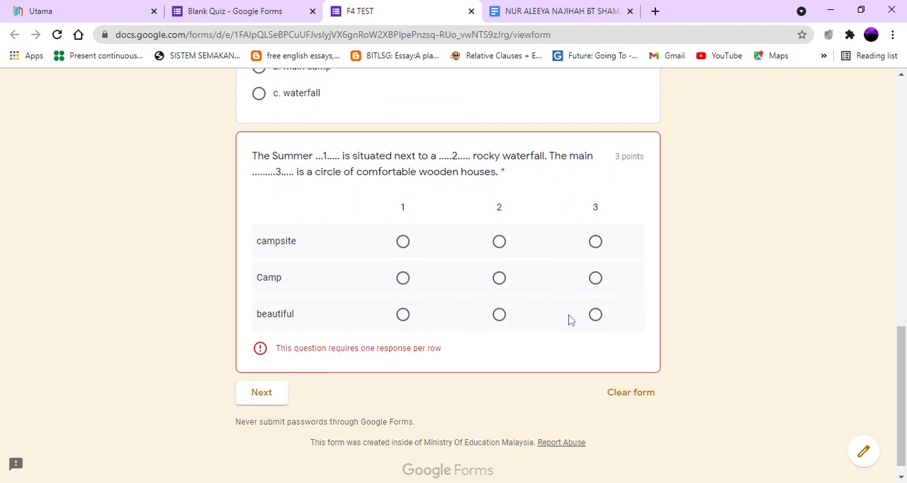
# Step: Choose one answer for each of the campsite, Camp and beautiful grid rows and continue to part 2 of the preview
pyautogui.click(402, 242)
pyautogui.click(499, 278)
pyautogui.click(499, 314)
pyautogui.click(273, 380)
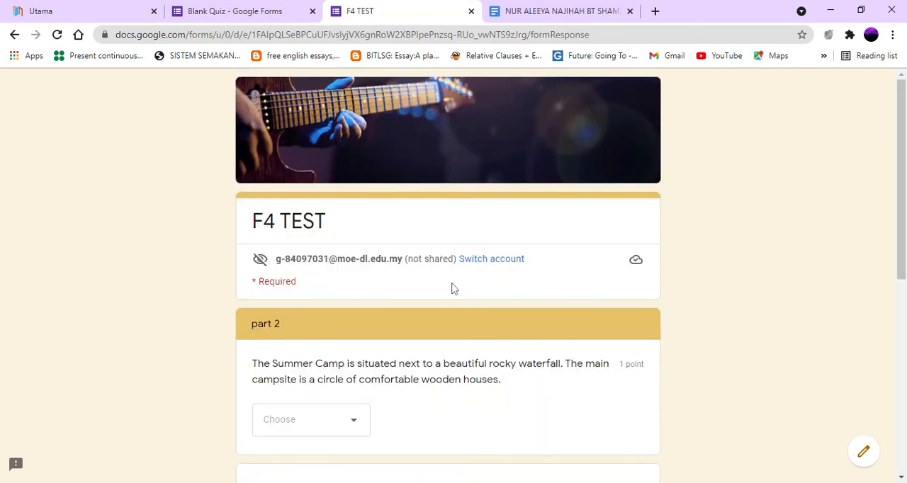
# Step: Review the part 2 questions in the preview and close it without submitting
pyautogui.scroll(-6, 451, 292)
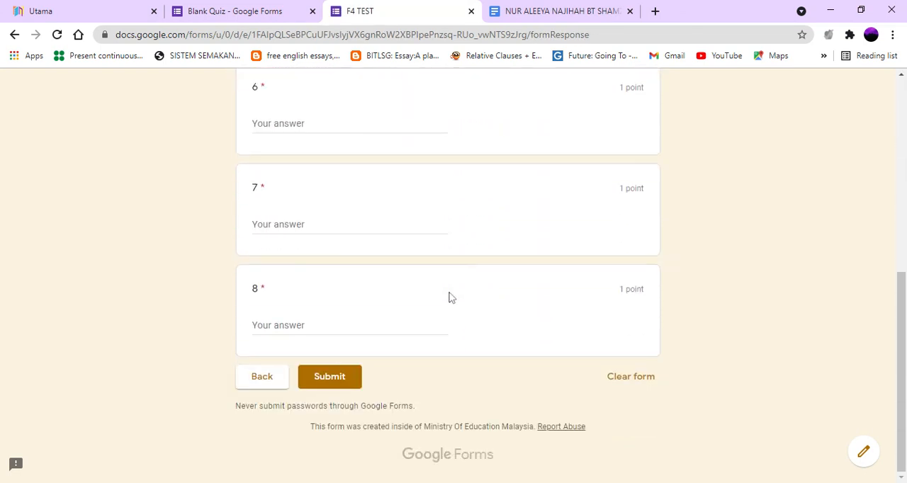
pyautogui.scroll(6, 448, 298)
pyautogui.scroll(-6, 447, 298)
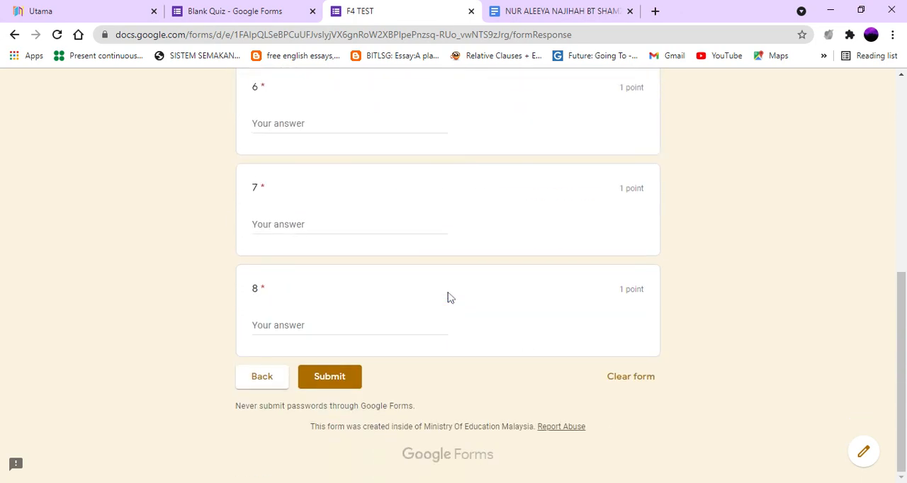
pyautogui.scroll(6, 448, 298)
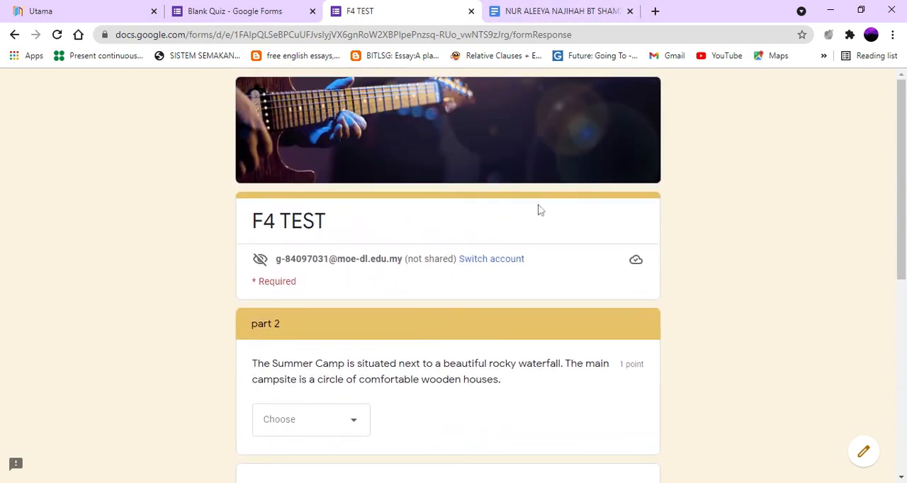
pyautogui.click(471, 11)
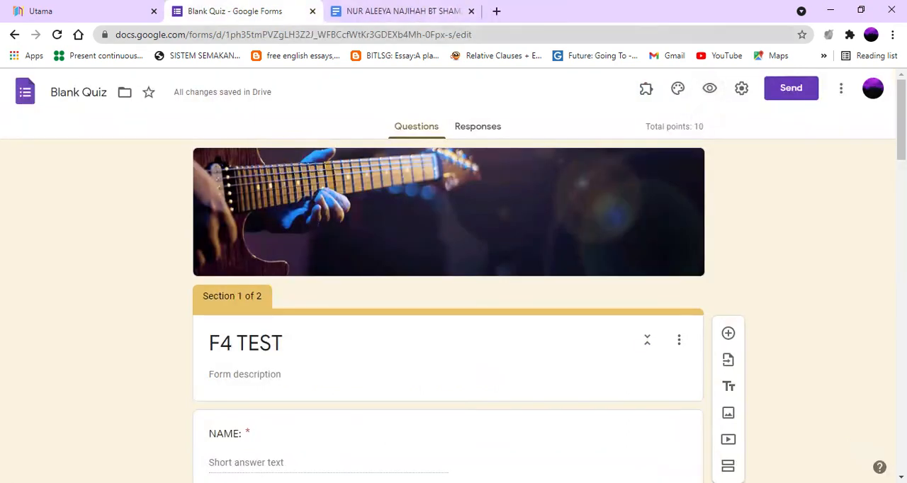
# Step: Turn off the form setting that restricts it to Ministry Of Education Malaysia users and turn on "Limit to 1 response"
pyautogui.click(741, 89)
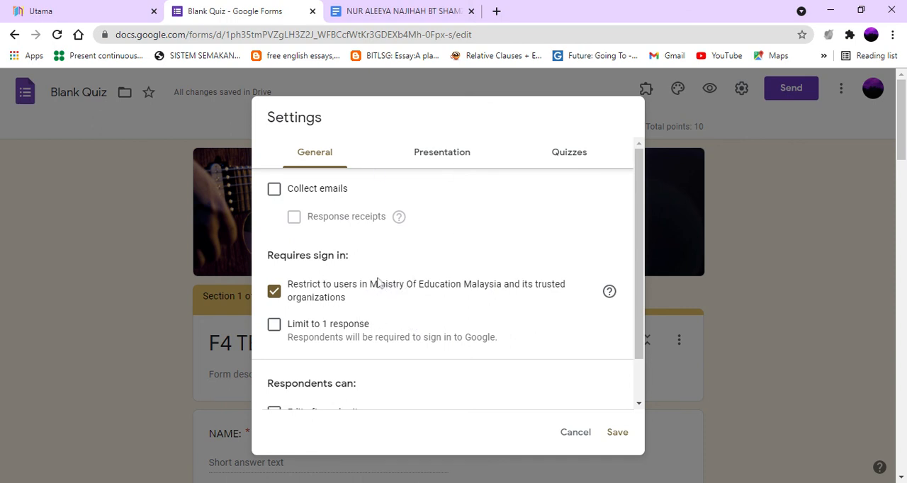
pyautogui.click(274, 291)
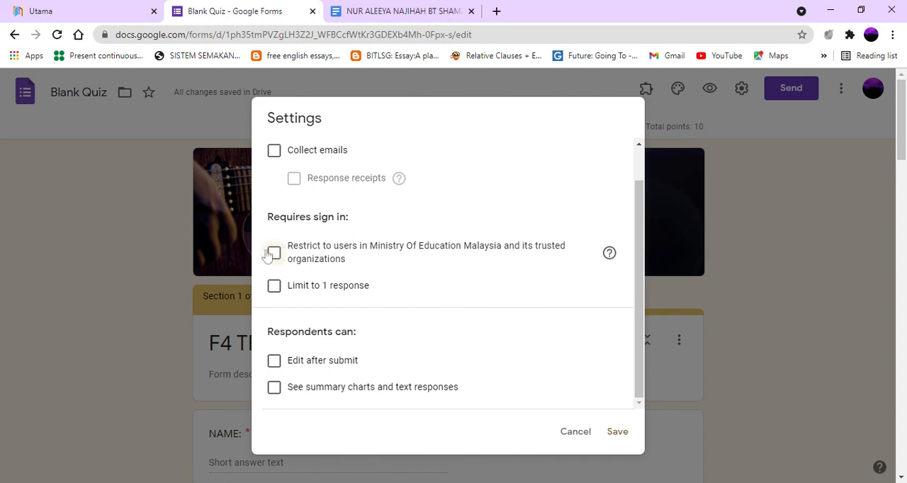
pyautogui.click(274, 286)
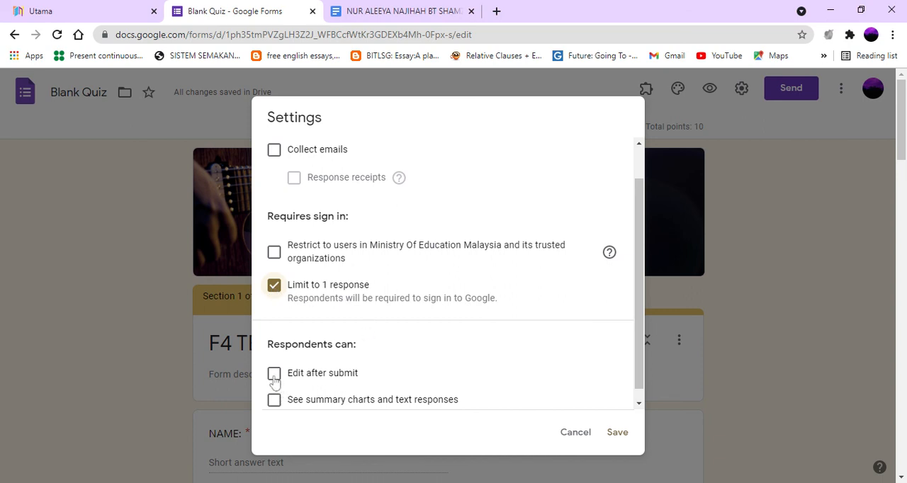
# Step: Allow respondents to edit after submit and see summary charts and text responses, and save the form settings
pyautogui.click(274, 376)
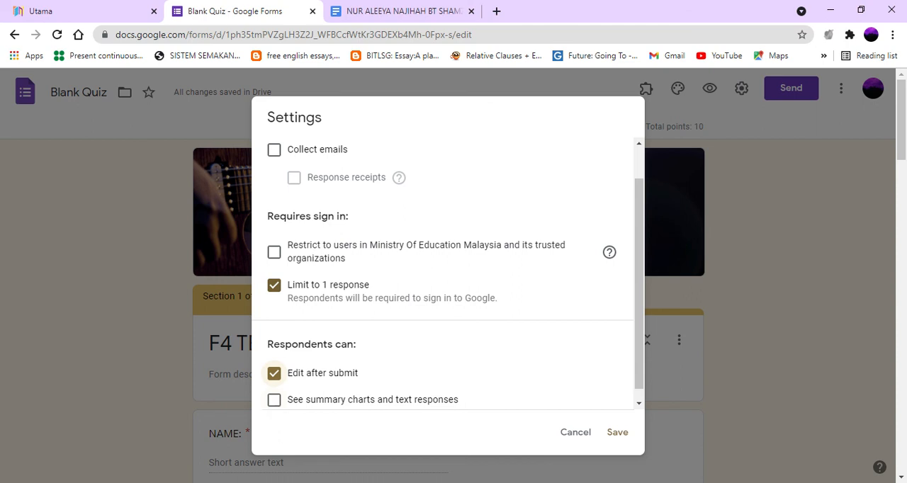
pyautogui.click(273, 403)
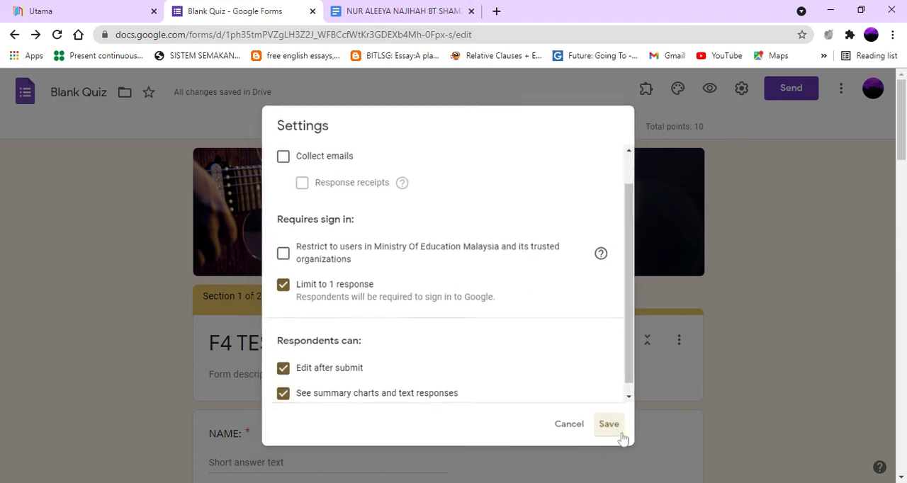
pyautogui.click(618, 434)
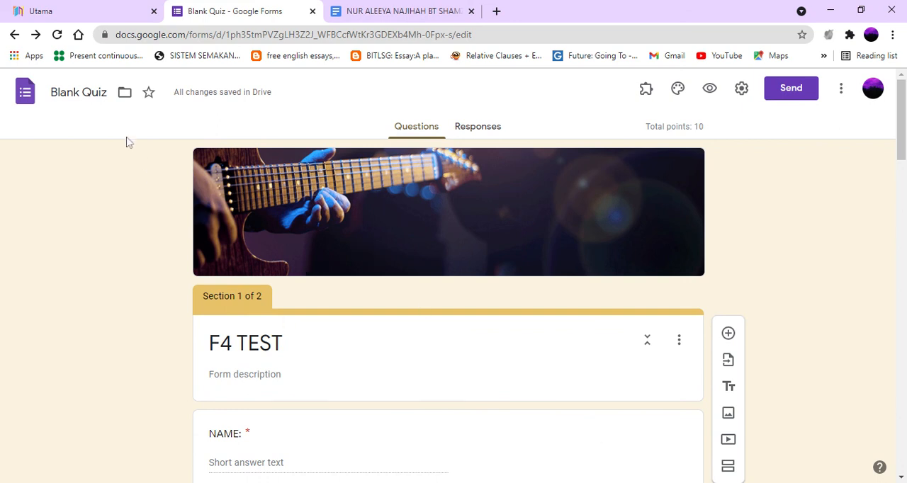
# Step: Rename the form file from "Blank Quiz" to "f4 test"
pyautogui.click(256, 344)
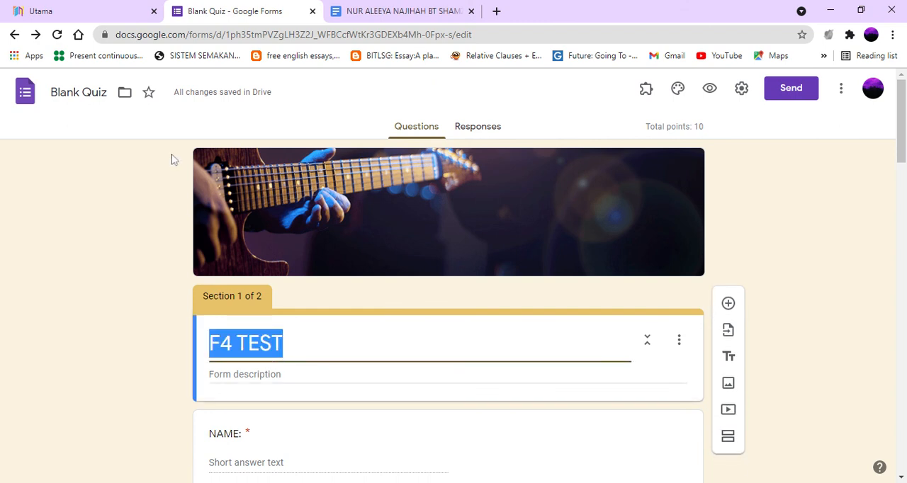
pyautogui.click(92, 93)
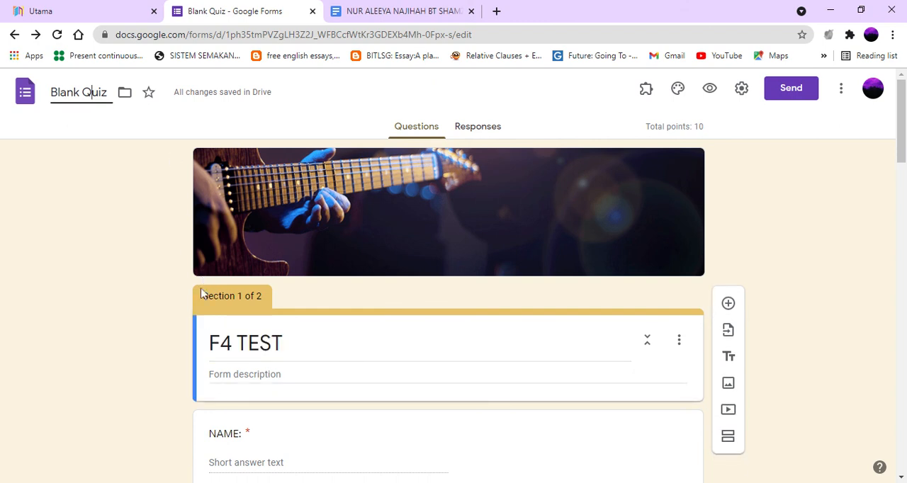
pyautogui.click(248, 344)
pyautogui.click(103, 93)
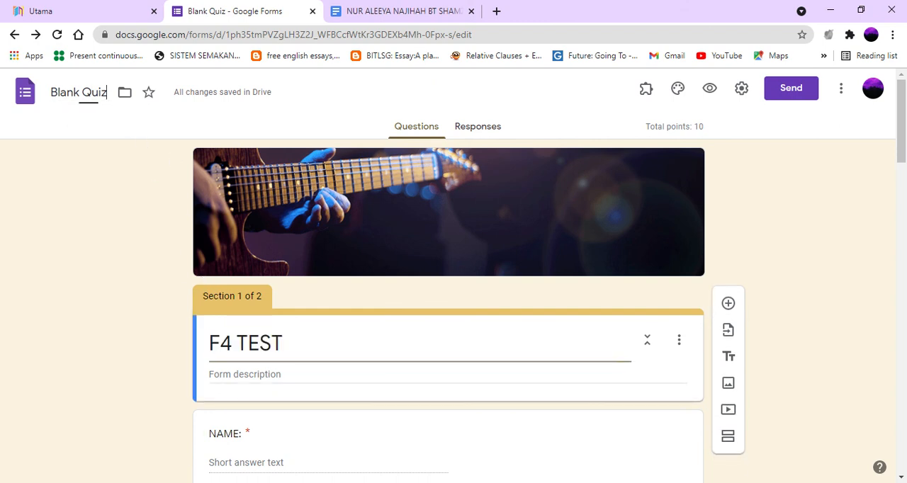
pyautogui.press('BackSpace')
pyautogui.press('BackSpace')
pyautogui.press('BackSpace')
pyautogui.press('BackSpace')
pyautogui.press('BackSpace')
pyautogui.press('BackSpace')
pyautogui.press('BackSpace')
pyautogui.press('BackSpace')
pyautogui.press('BackSpace')
pyautogui.press('BackSpace')
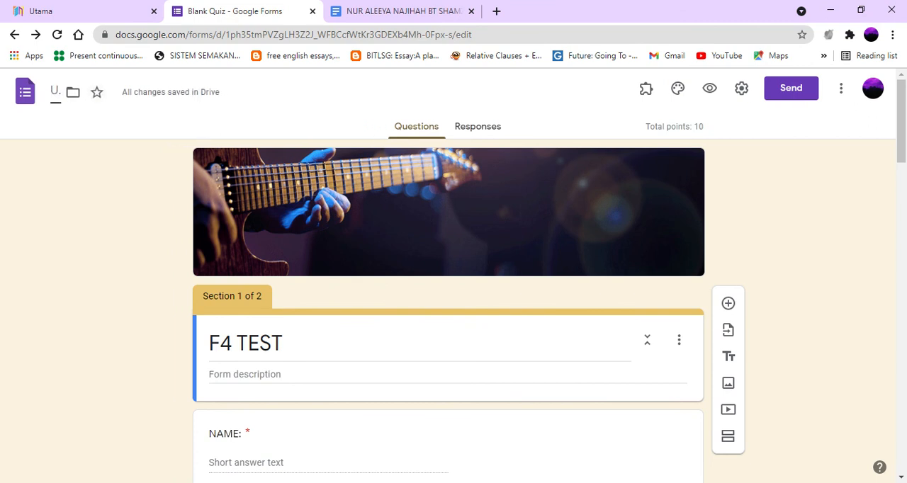
pyautogui.write('f4 test')
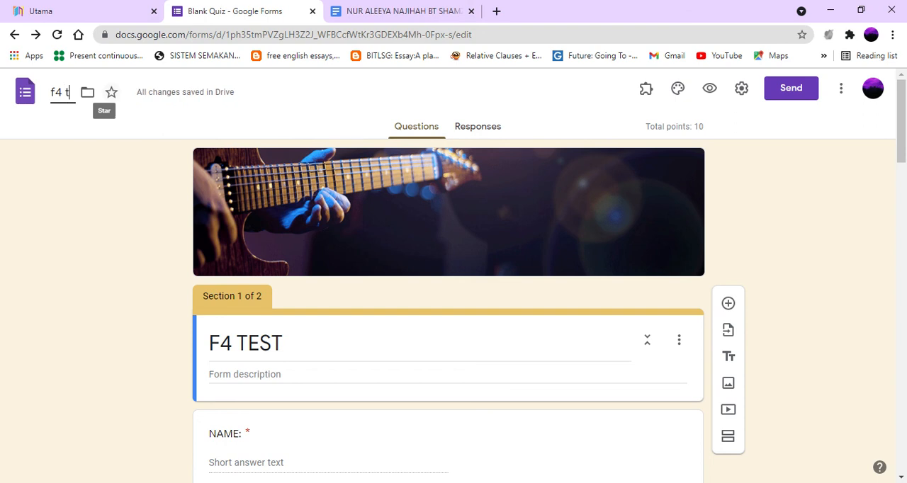
pyautogui.click(134, 208)
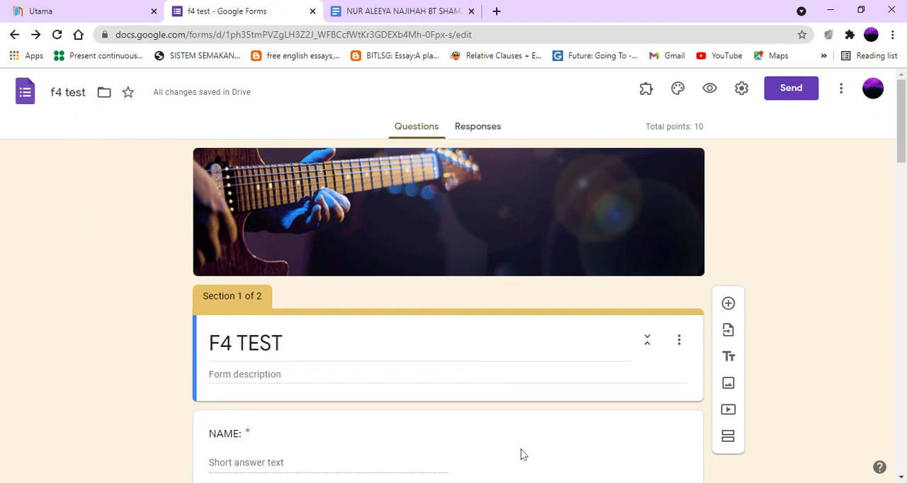